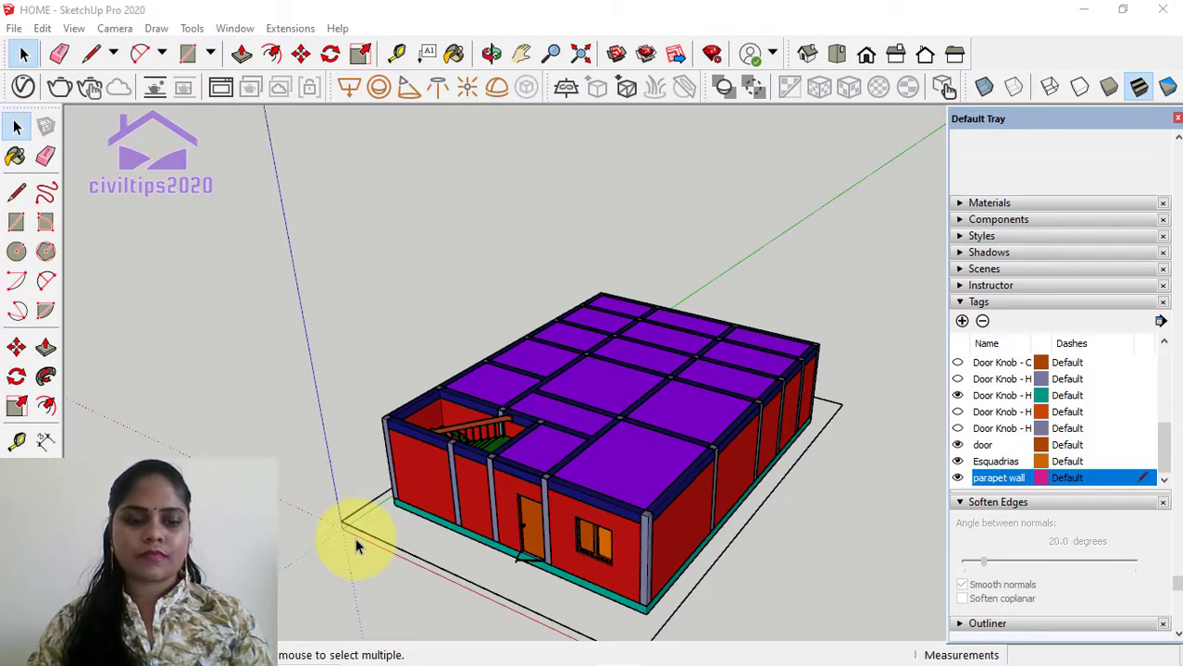
Draw a rectangle from corner to corner to cover the whole roof with a face
{"action": "left_click", "coordinate": [960, 503]}
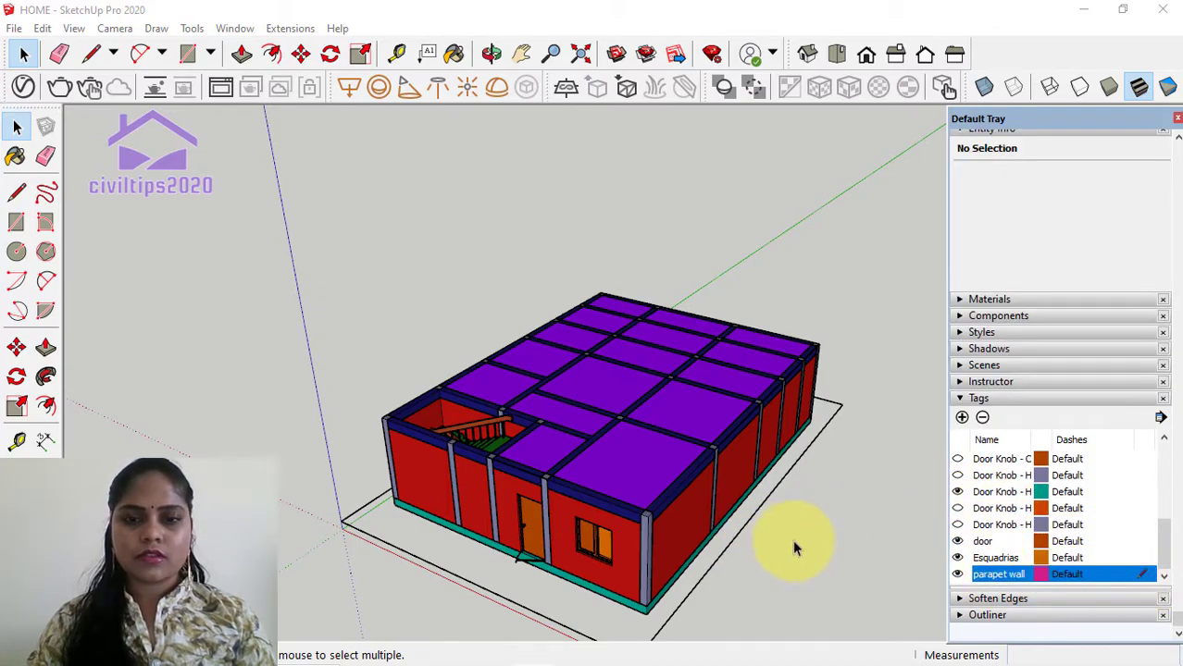
{"action": "middle_click_drag", "start_coordinate": [792, 540], "coordinate": [765, 561]}
{"action": "scroll", "coordinate": [390, 421], "scroll_direction": "up", "scroll_amount": 3}
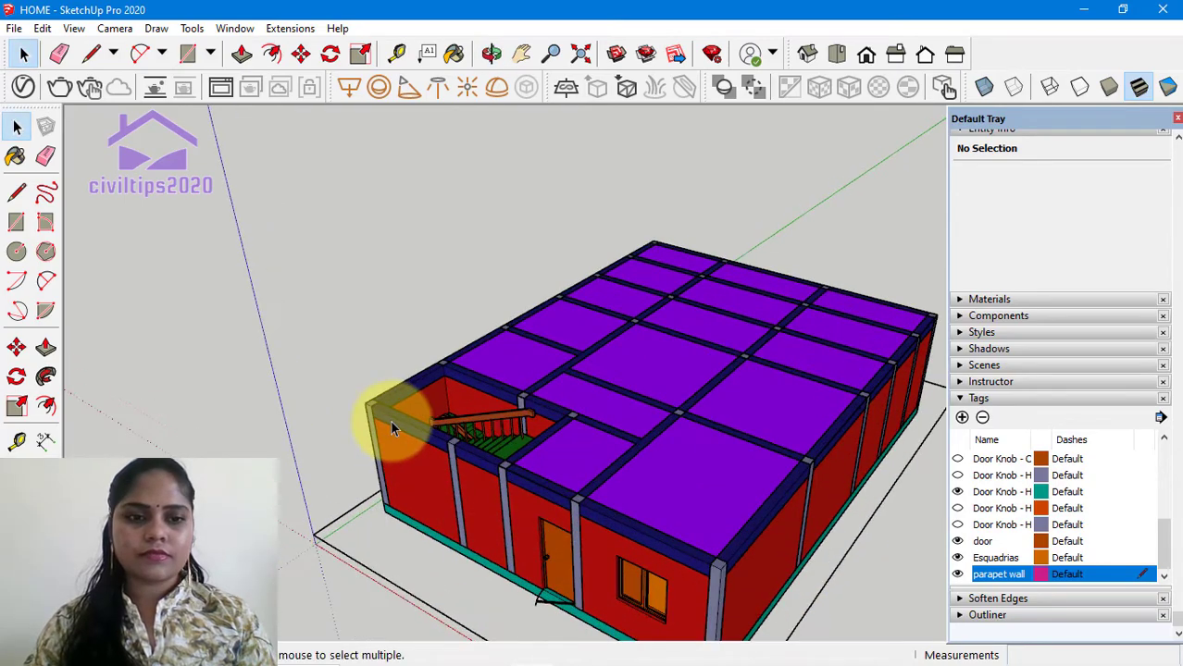
{"action": "key", "text": "r"}
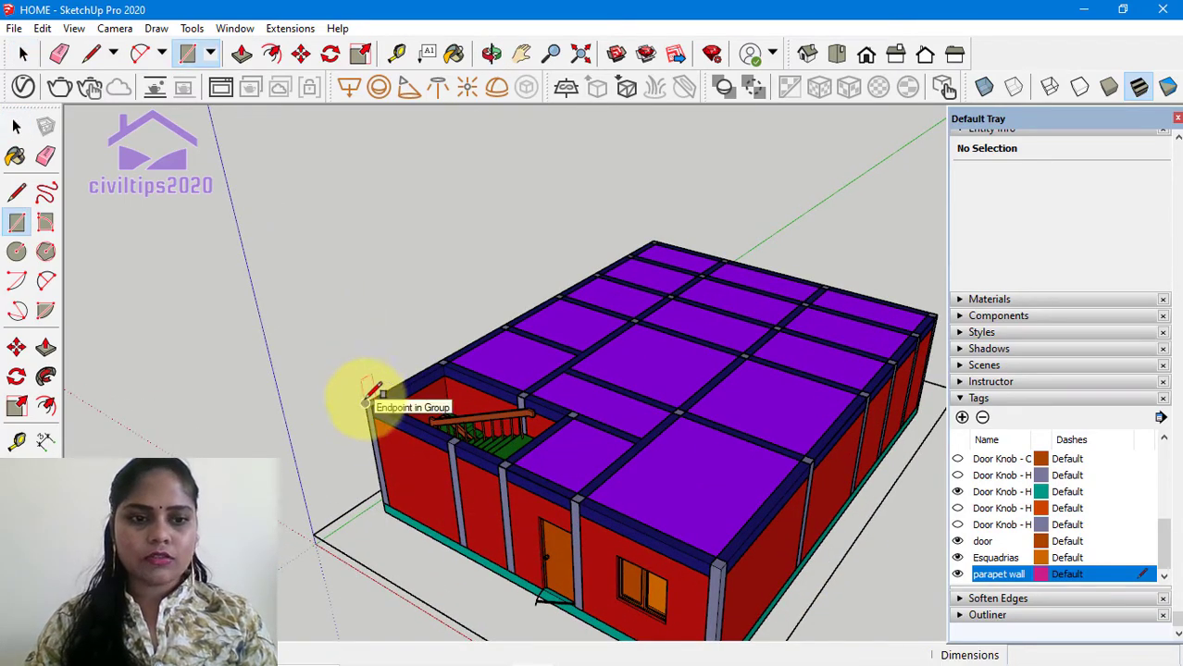
{"action": "left_click", "coordinate": [366, 402]}
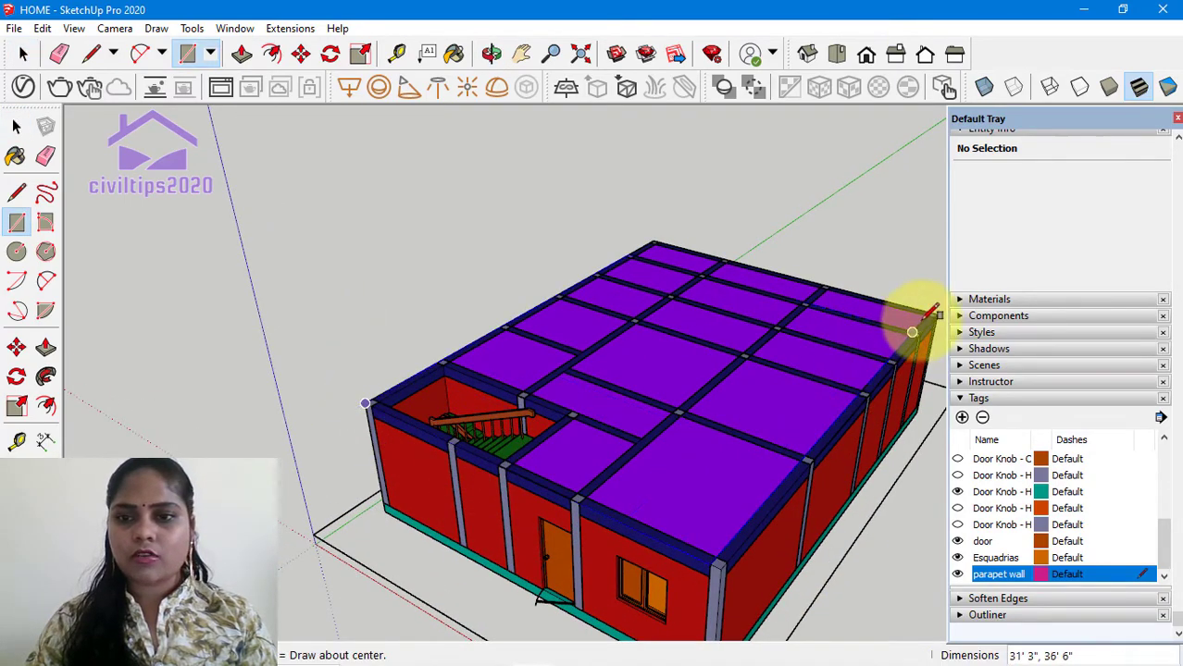
{"action": "scroll", "coordinate": [937, 315], "scroll_direction": "up", "scroll_amount": 3}
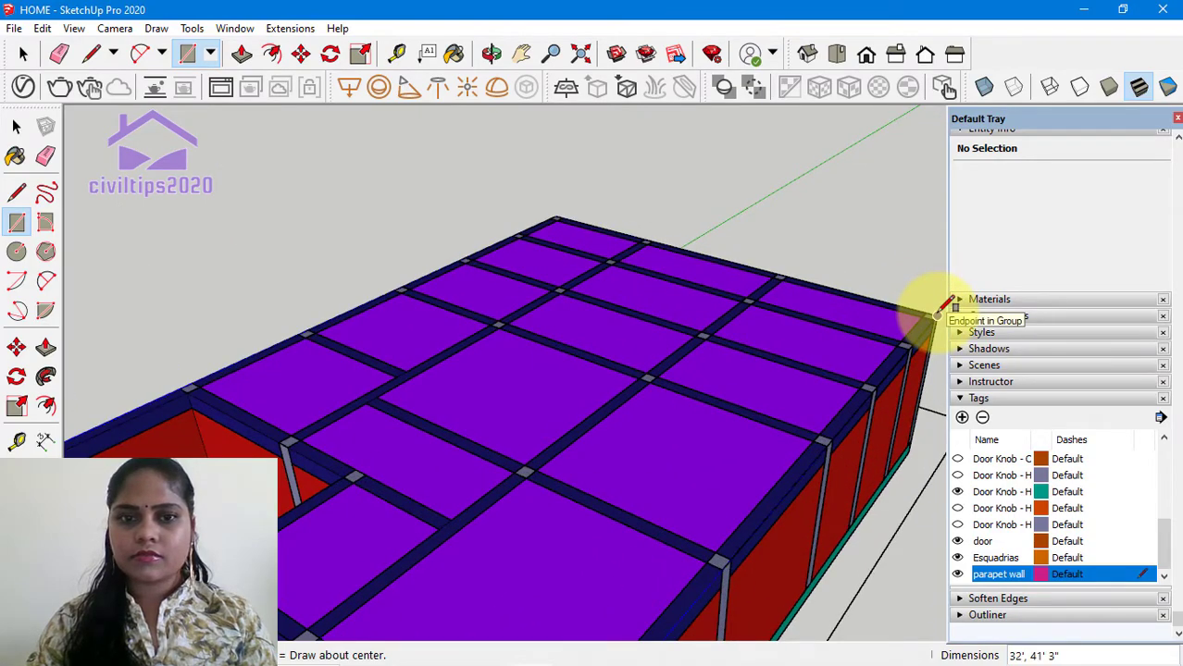
{"action": "left_click", "coordinate": [937, 315]}
Draw a rectangle over the stair opening and delete that face to reopen the stair well
{"action": "scroll", "coordinate": [553, 390], "scroll_direction": "down", "scroll_amount": 2}
{"action": "scroll", "coordinate": [528, 421], "scroll_direction": "down", "scroll_amount": 2}
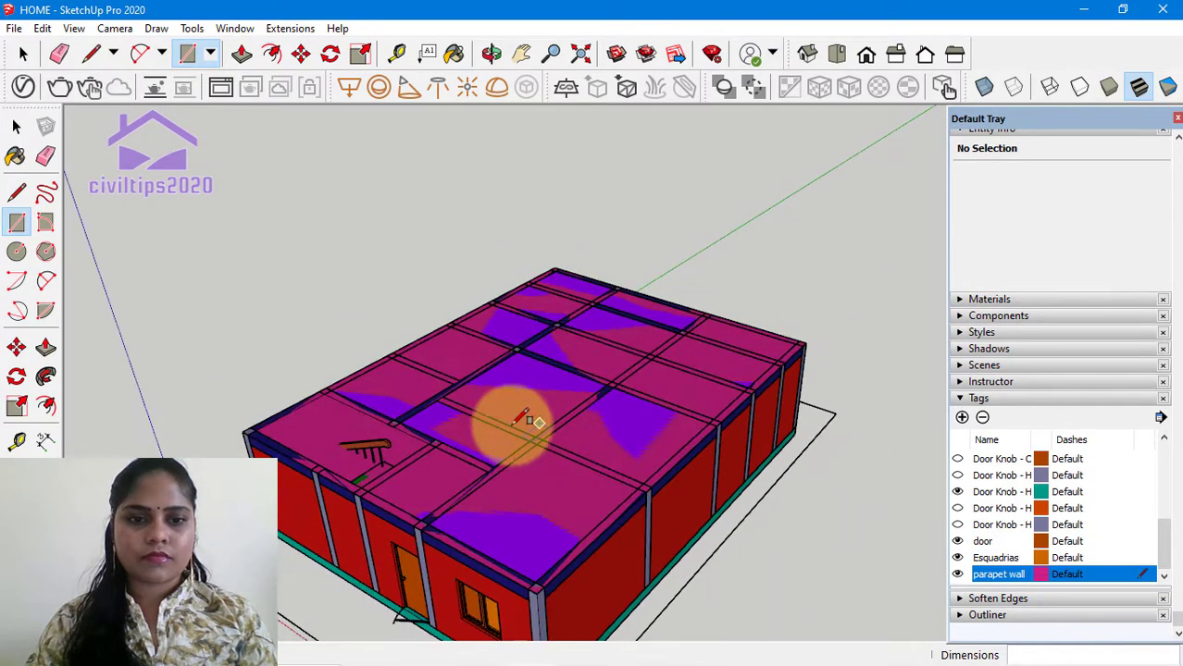
{"action": "scroll", "coordinate": [282, 422], "scroll_direction": "up", "scroll_amount": 2}
{"action": "scroll", "coordinate": [250, 416], "scroll_direction": "up", "scroll_amount": 3}
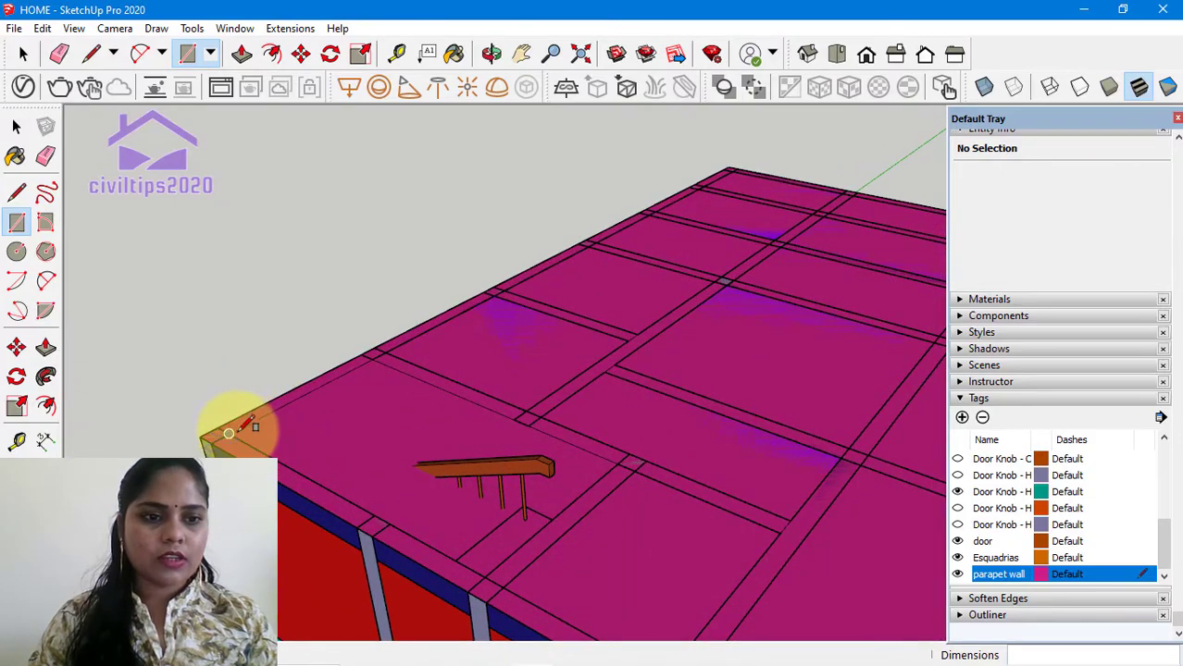
{"action": "left_click", "coordinate": [229, 432]}
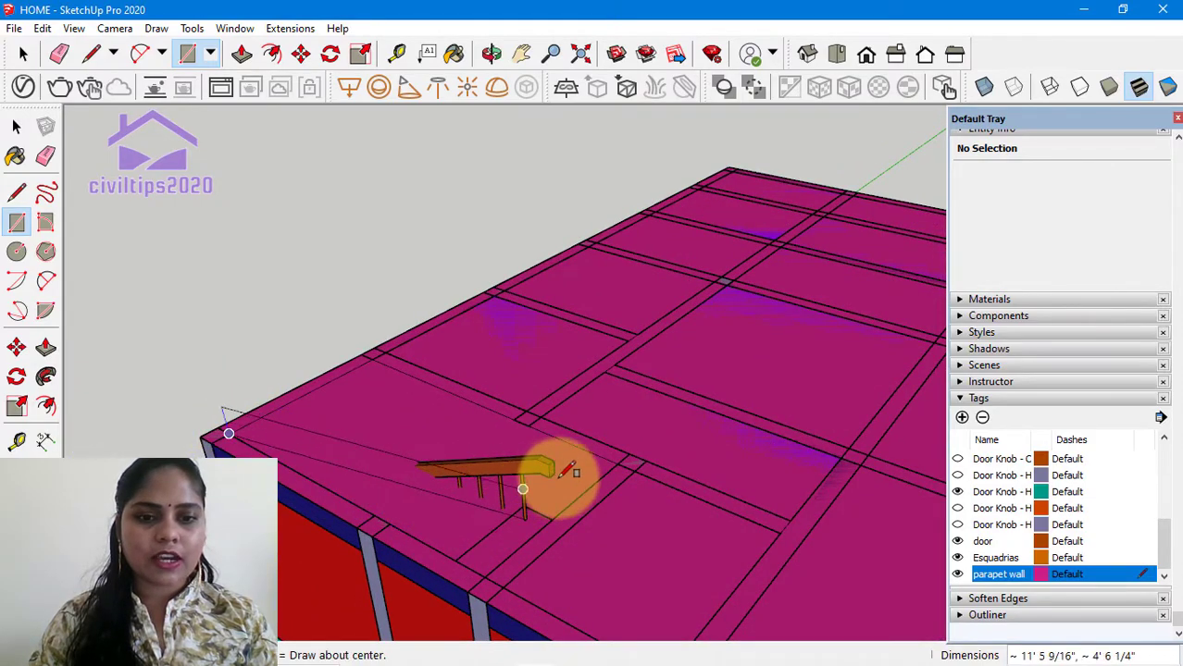
{"action": "left_click", "coordinate": [618, 461]}
{"action": "key", "text": "space"}
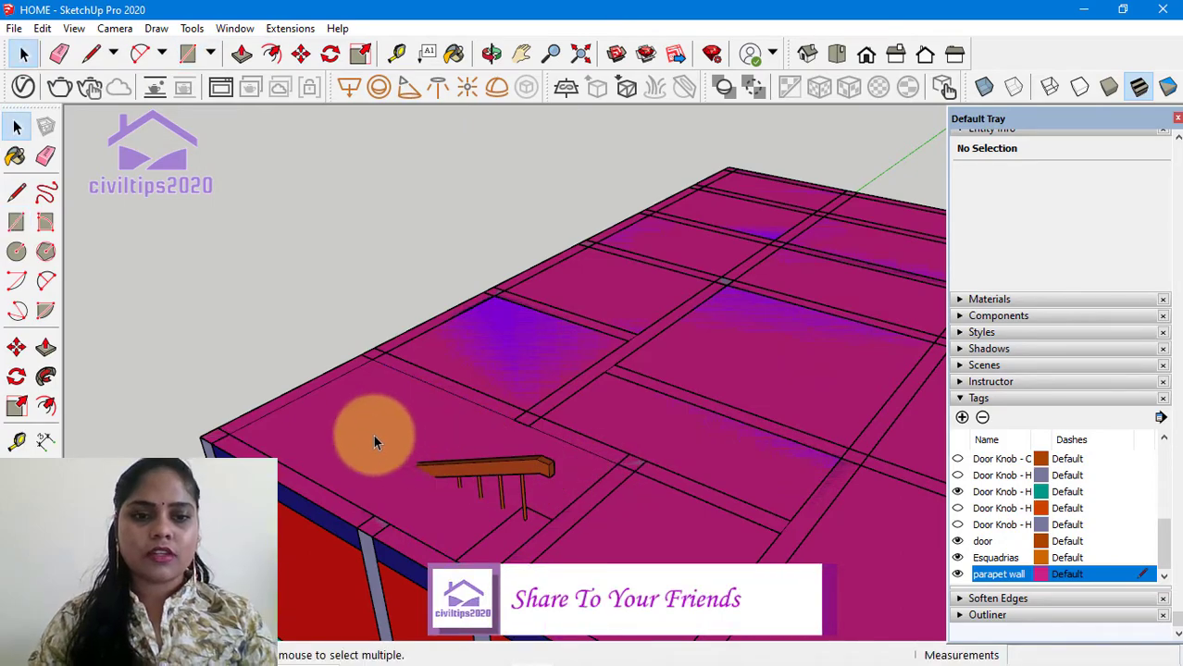
{"action": "left_click", "coordinate": [375, 443]}
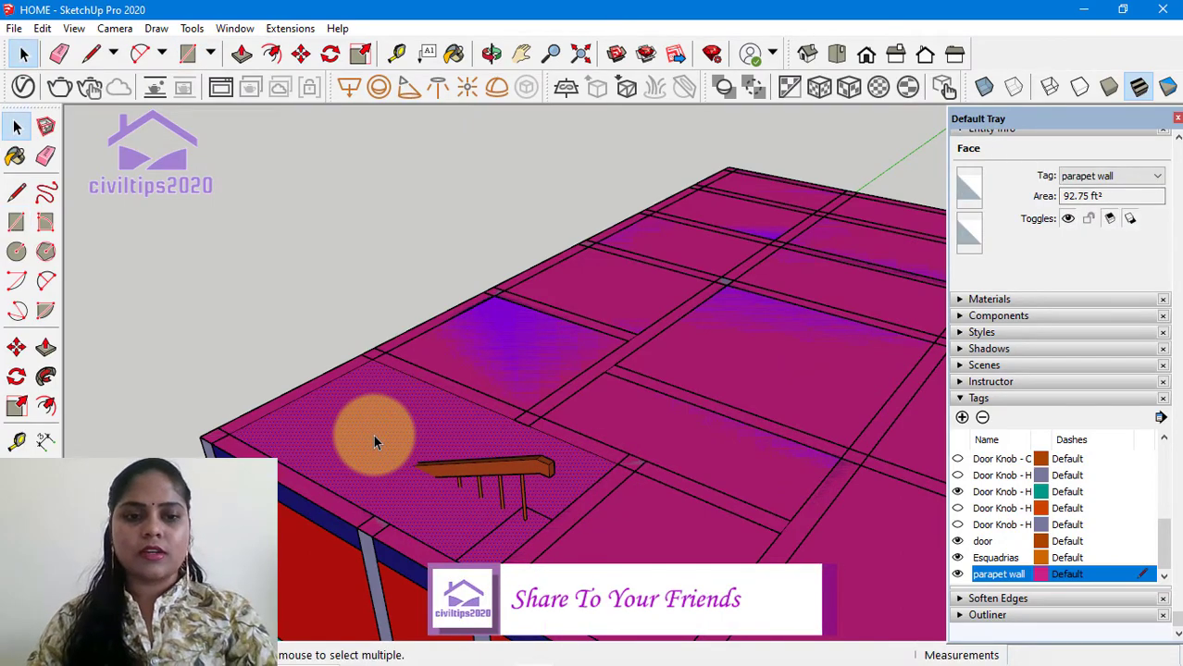
{"action": "key", "text": "Delete"}
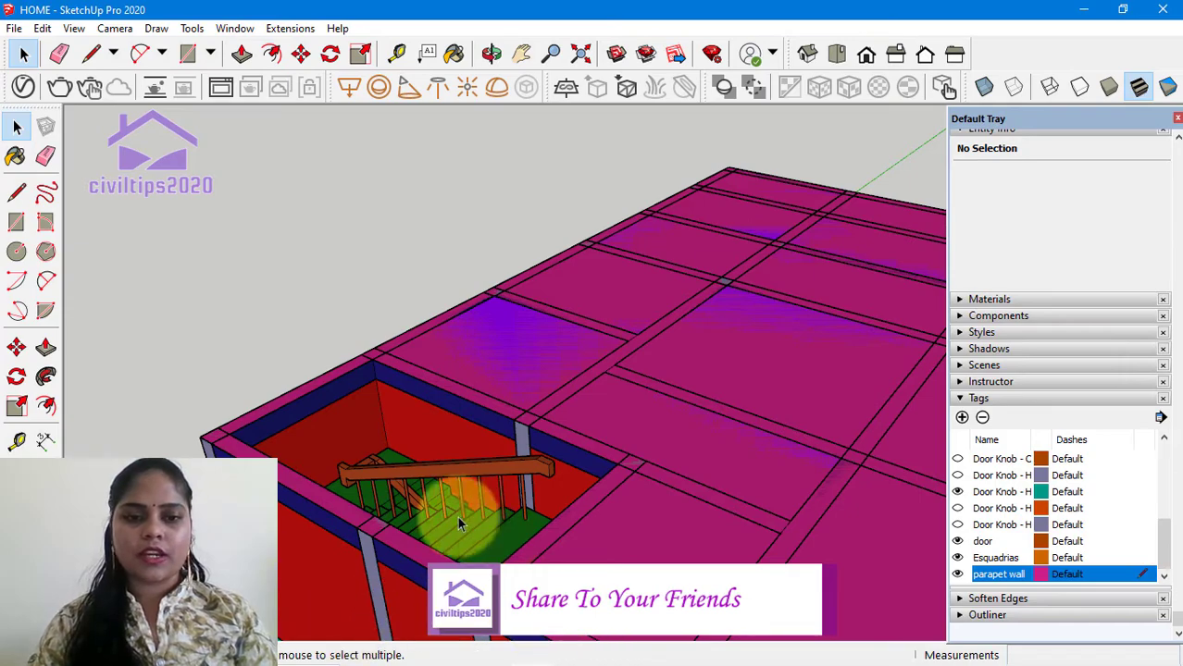
{"action": "scroll", "coordinate": [460, 523], "scroll_direction": "down", "scroll_amount": 3}
{"action": "scroll", "coordinate": [489, 496], "scroll_direction": "down", "scroll_amount": 3}
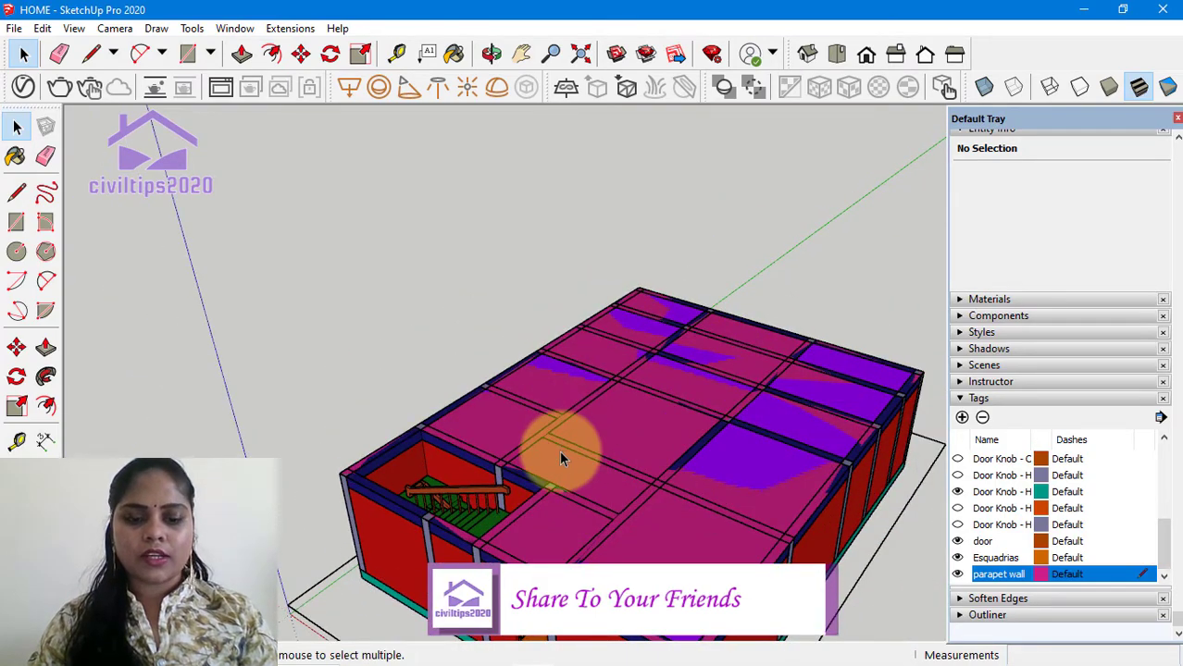
Push/pull the magenta roof face up 6" into a slab
{"action": "key", "text": "p"}
{"action": "left_click", "coordinate": [664, 555]}
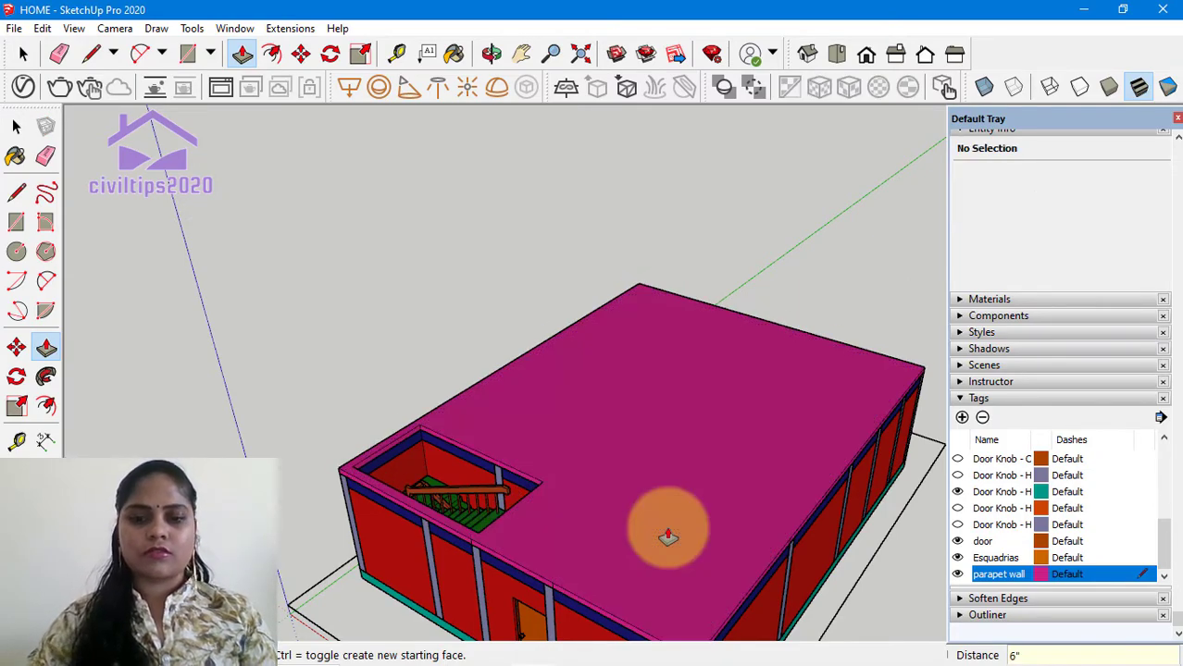
{"action": "key", "text": "space"}
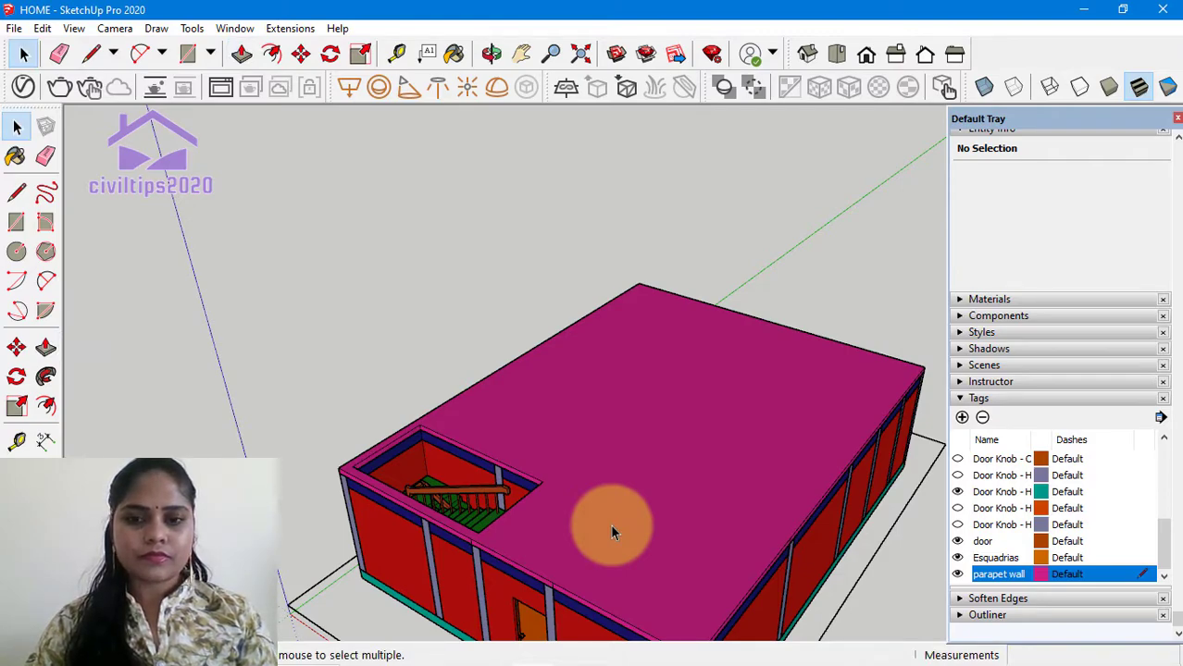
{"action": "key", "text": "o"}
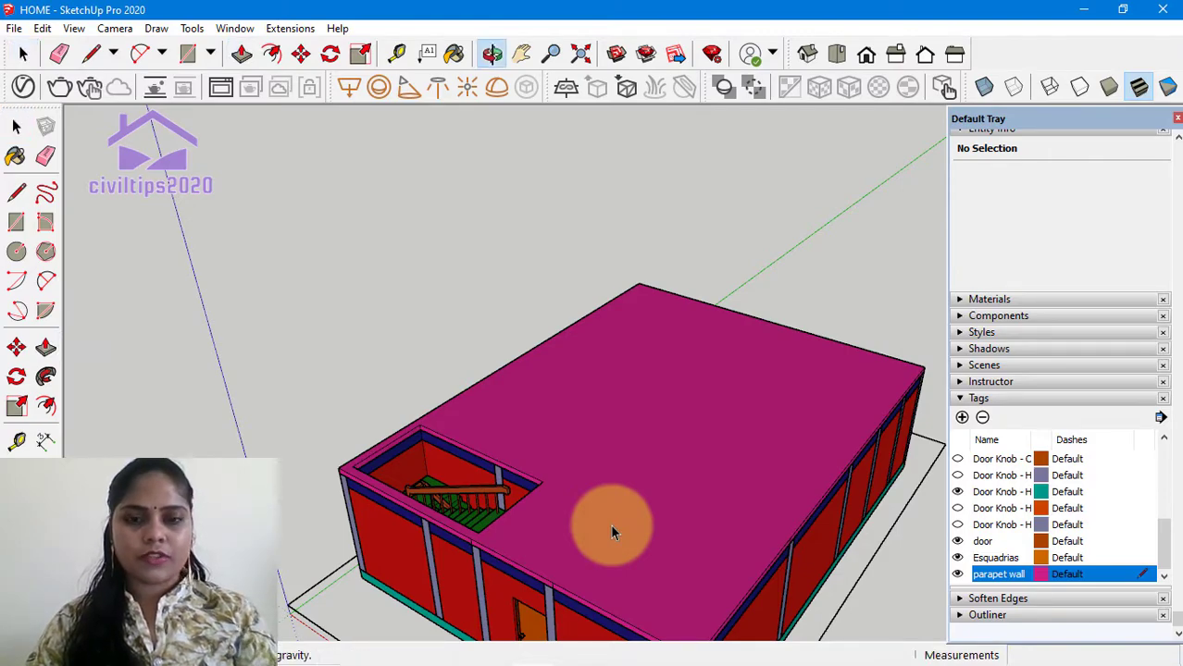
{"action": "key", "text": "space"}
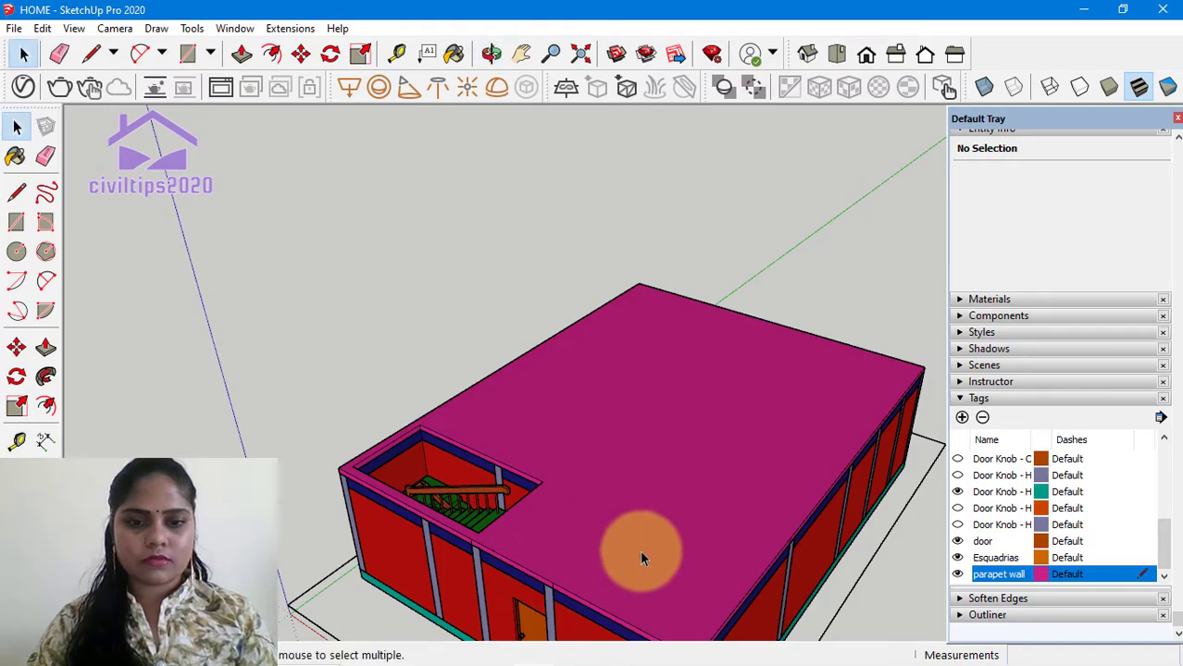
Offset the roof slab's outline 9" inward to form a border strip
{"action": "key", "text": "f"}
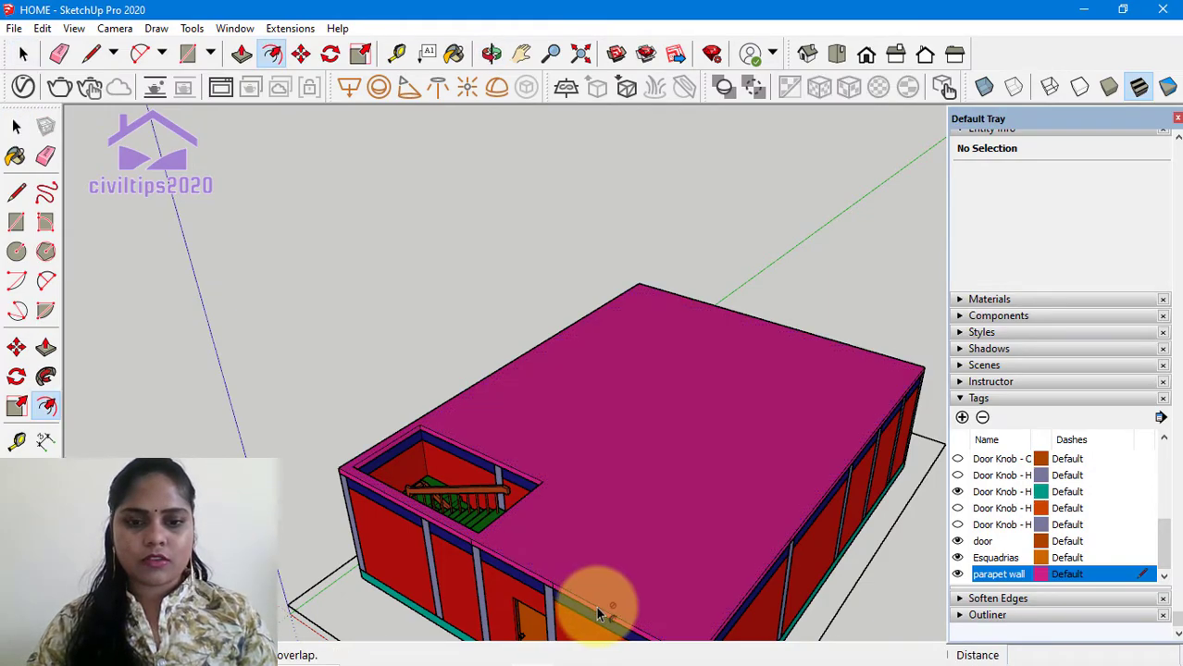
{"action": "left_click", "coordinate": [597, 606]}
{"action": "type", "text": "9\""}
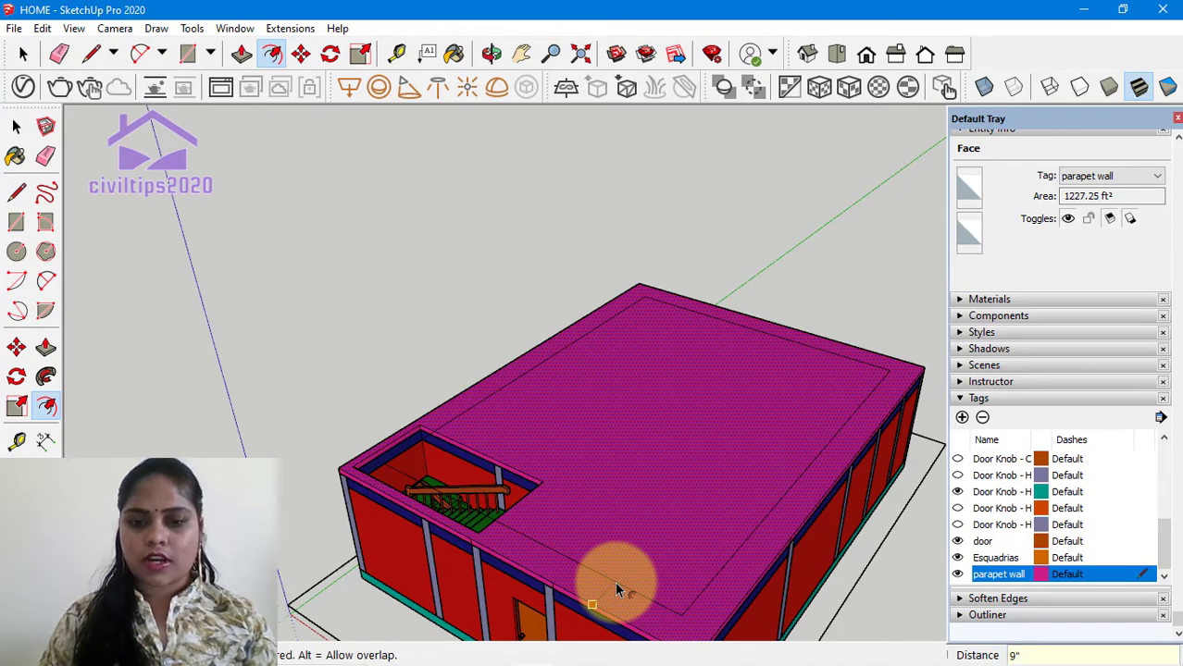
{"action": "left_click", "coordinate": [615, 582]}
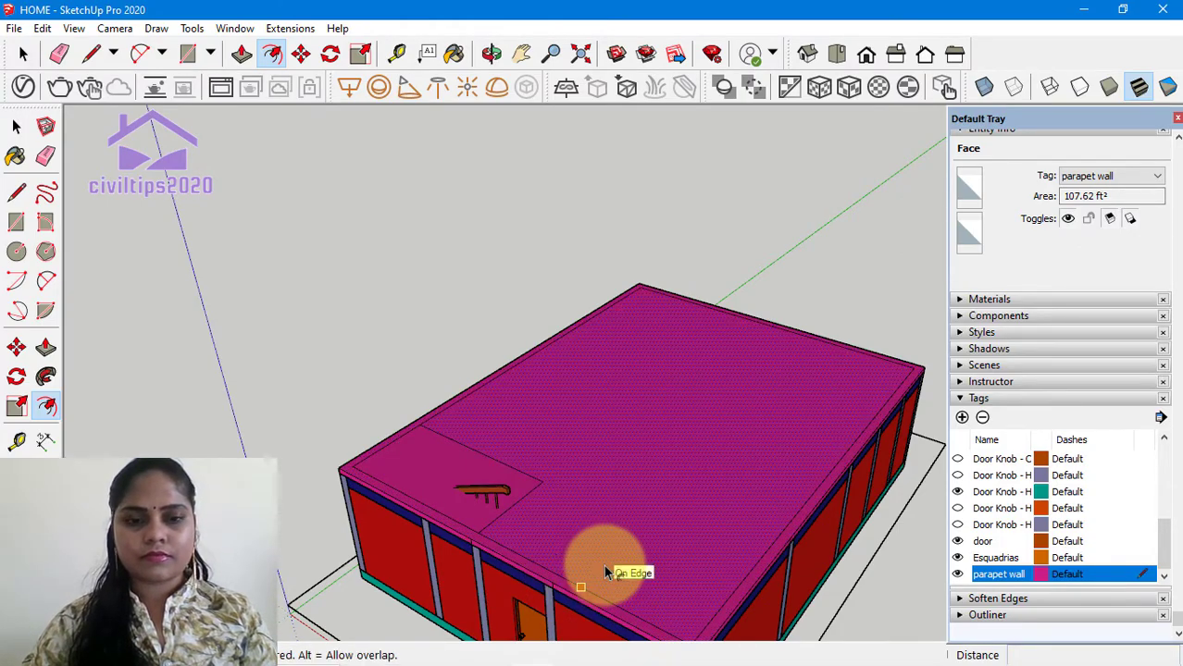
Delete the face filling the stair opening
{"action": "key", "text": "space"}
{"action": "left_click", "coordinate": [439, 479]}
{"action": "key", "text": "Delete"}
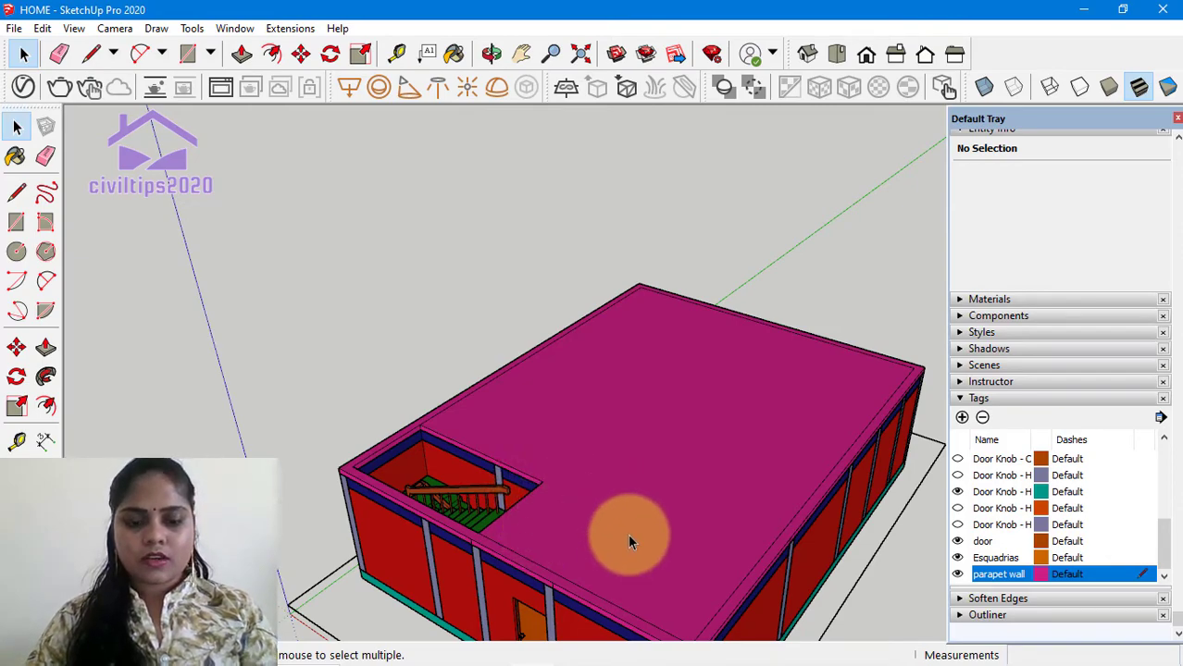
Push/pull the 9" border strip up 3' to form the parapet wall
{"action": "key", "text": "p"}
{"action": "left_click", "coordinate": [595, 609]}
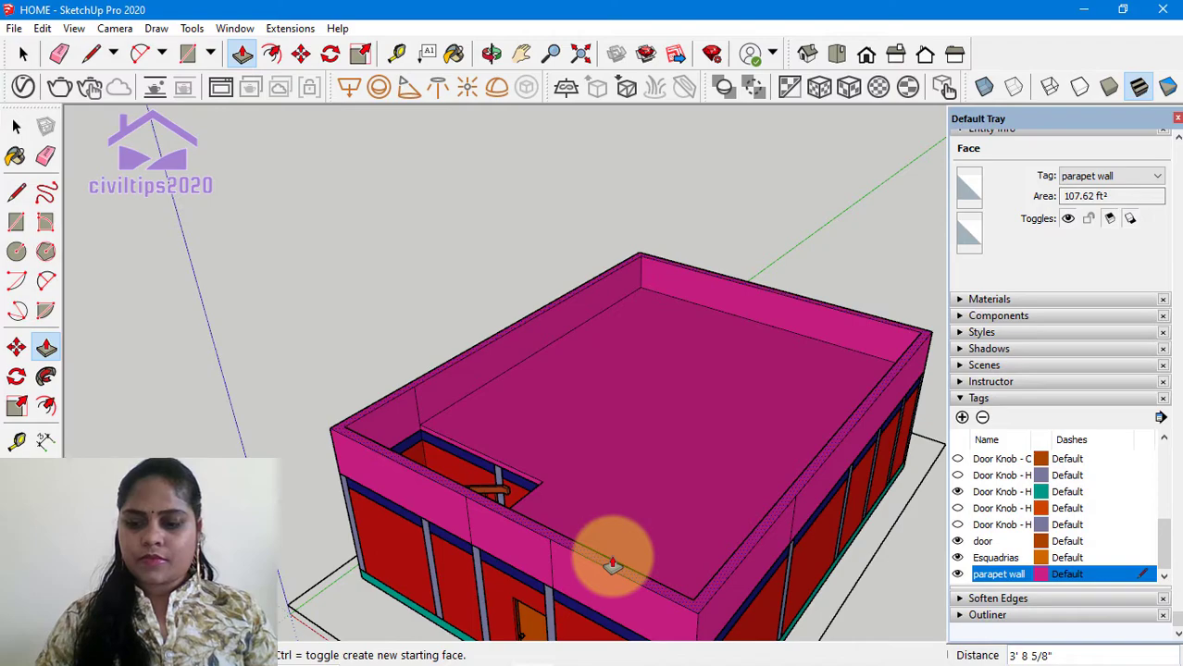
{"action": "key", "text": "Return"}
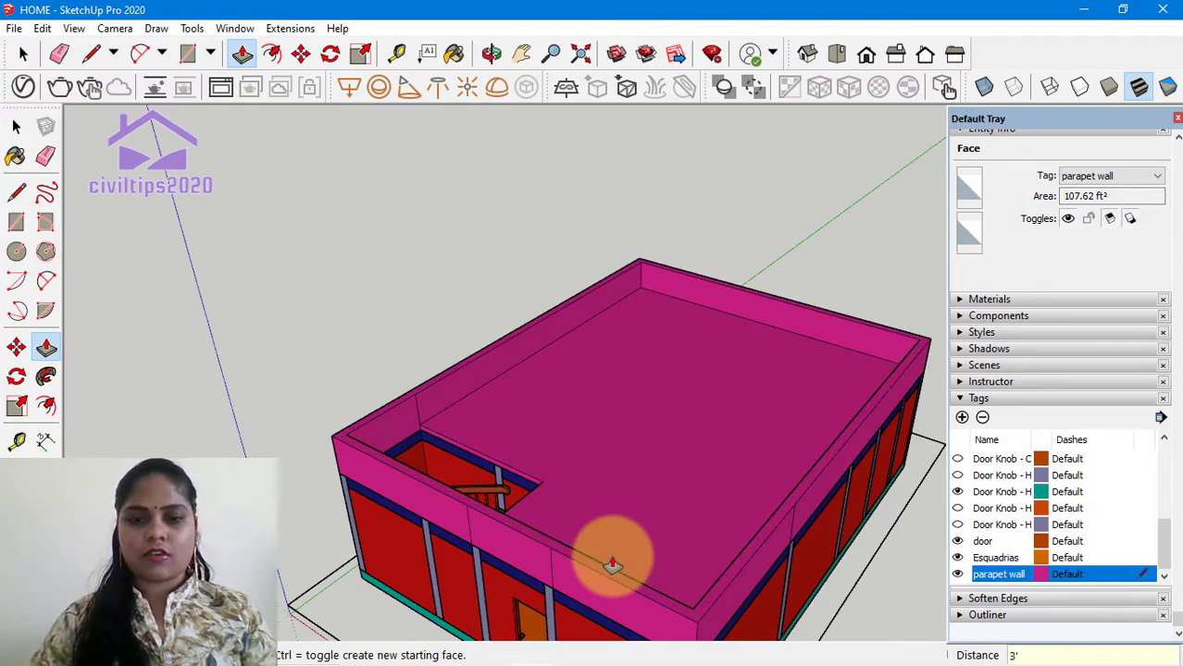
{"action": "key", "text": "space"}
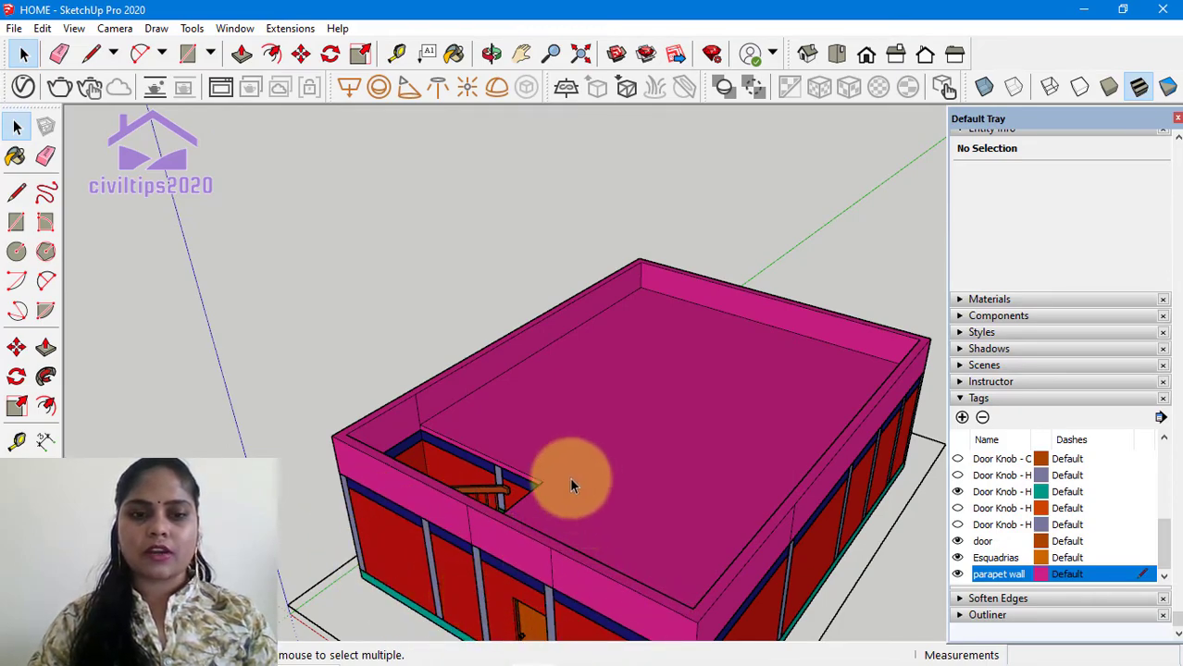
Erase the stray vertical edge on the outside of the parapet wall
{"action": "scroll", "coordinate": [413, 421], "scroll_direction": "up", "scroll_amount": 3}
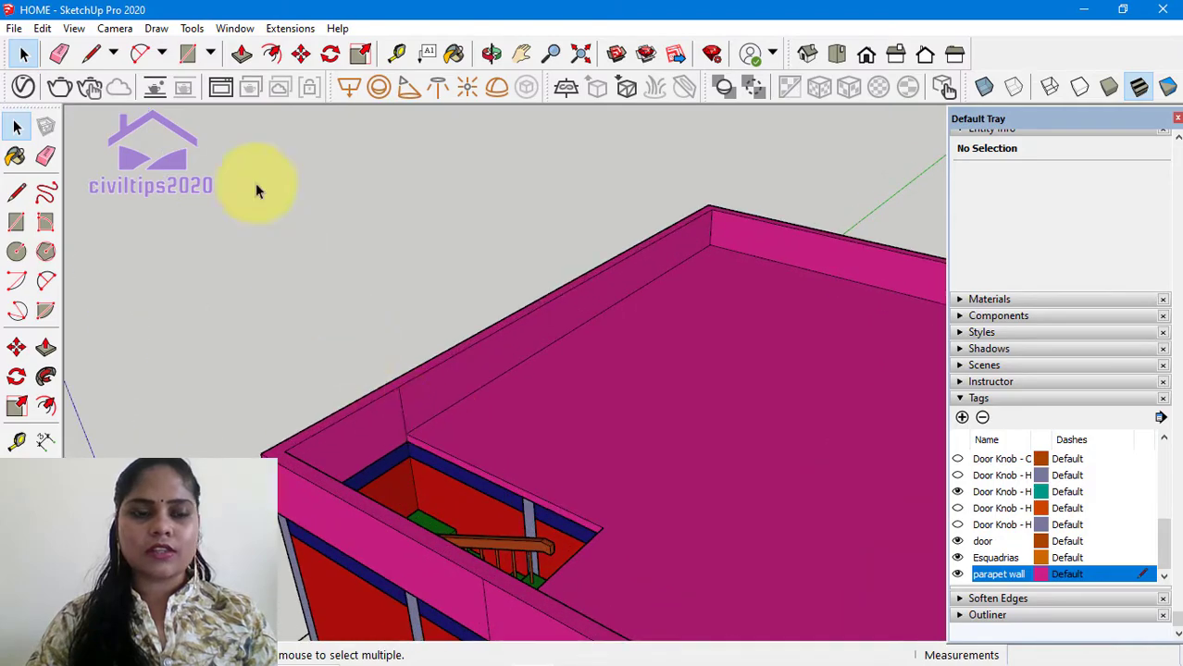
{"action": "left_click", "coordinate": [59, 54]}
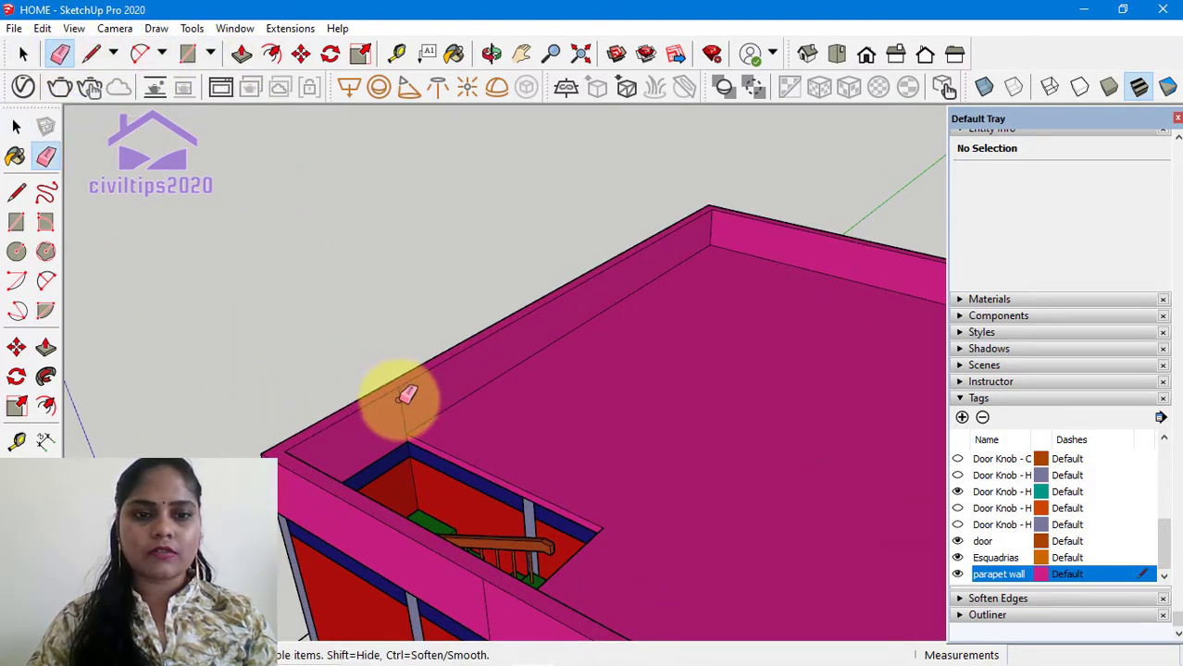
{"action": "scroll", "coordinate": [601, 481], "scroll_direction": "down", "scroll_amount": 2}
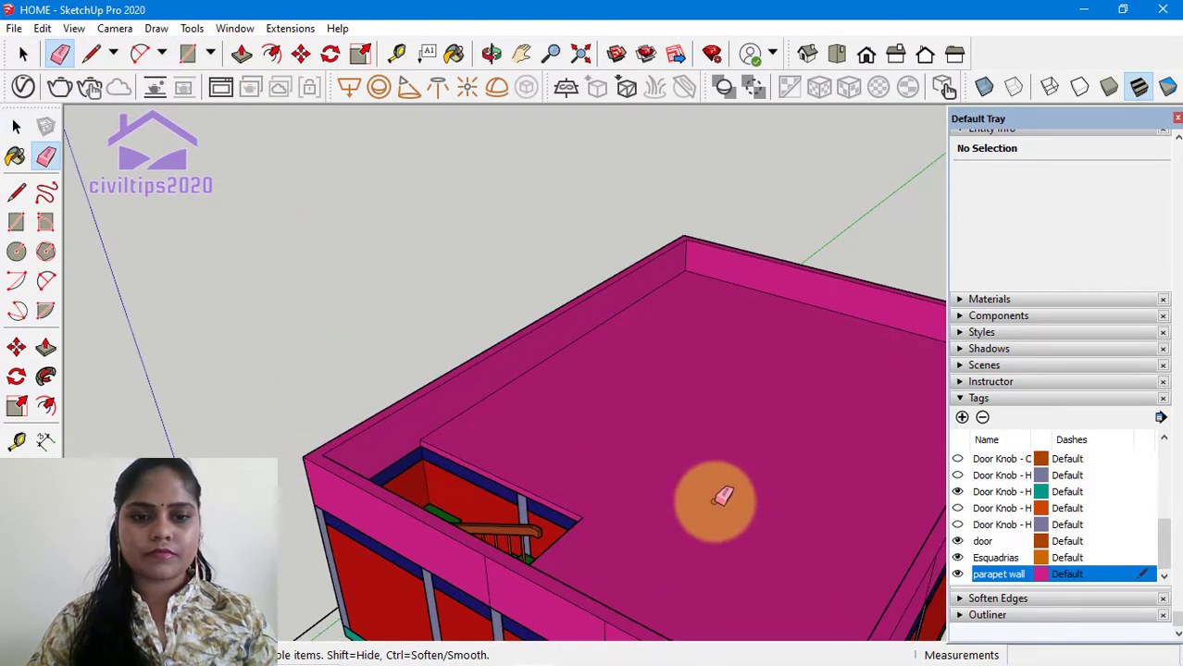
{"action": "scroll", "coordinate": [722, 497], "scroll_direction": "down", "scroll_amount": 2}
{"action": "mouse_move", "coordinate": [799, 483]}
{"action": "middle_mouse_down"}
{"action": "mouse_move", "coordinate": [616, 426]}
{"action": "mouse_move", "coordinate": [708, 567]}
{"action": "mouse_move", "coordinate": [708, 515]}
{"action": "middle_mouse_up"}
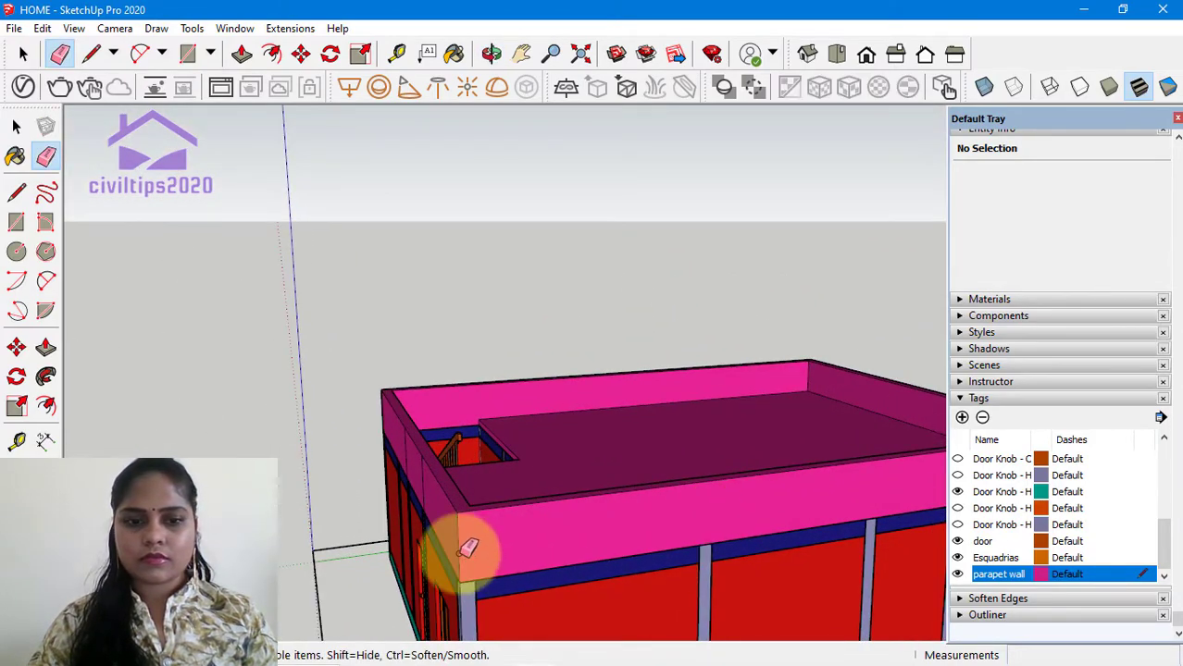
{"action": "mouse_move", "coordinate": [467, 548]}
{"action": "middle_mouse_down"}
{"action": "mouse_move", "coordinate": [602, 520]}
{"action": "mouse_move", "coordinate": [555, 496]}
{"action": "middle_mouse_up"}
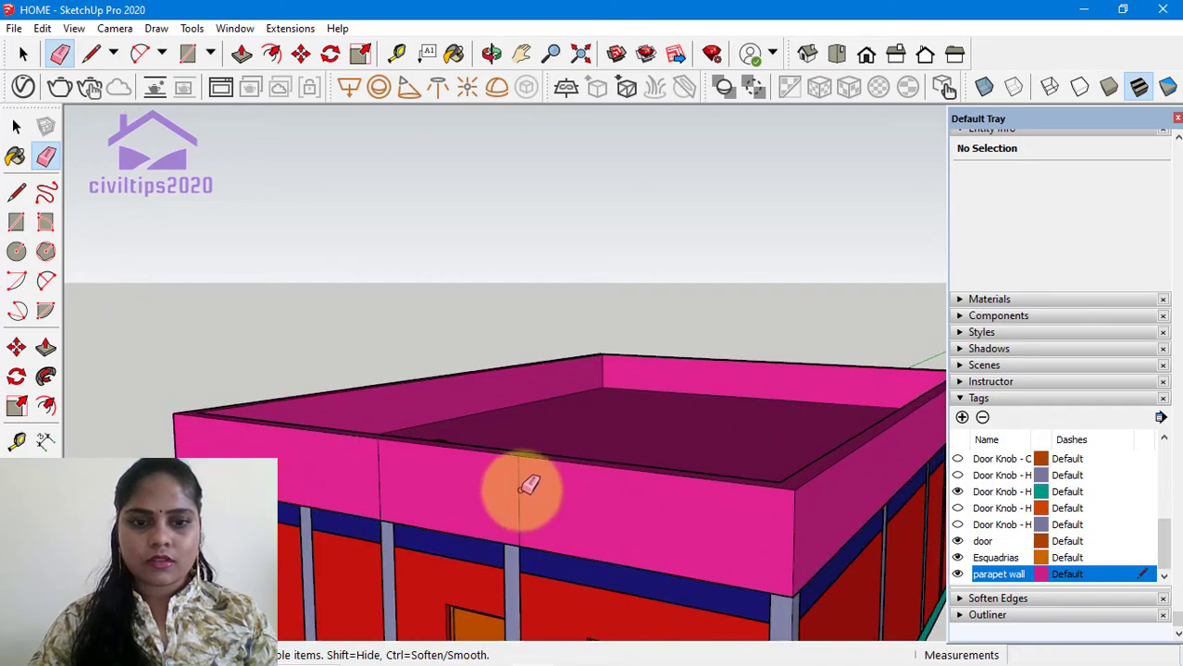
{"action": "left_click_drag", "start_coordinate": [524, 489], "coordinate": [511, 469]}
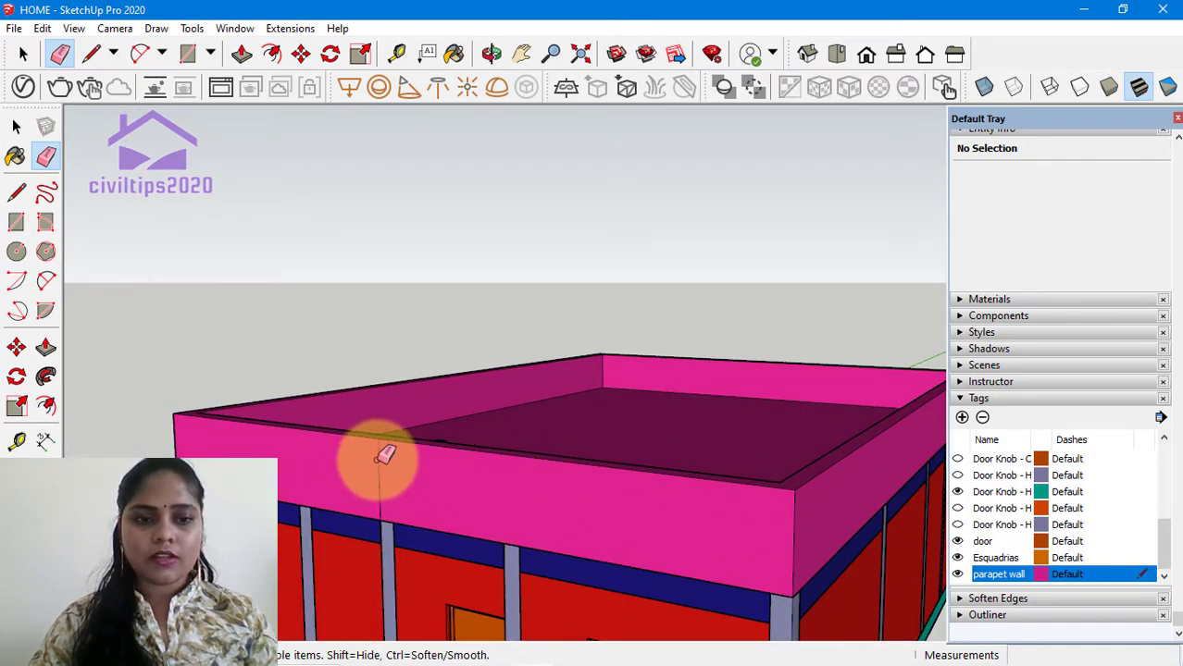
Orbit around the roof to check the parapet corners and stair opening for leftover edges
{"action": "scroll", "coordinate": [449, 500], "scroll_direction": "down", "scroll_amount": 2}
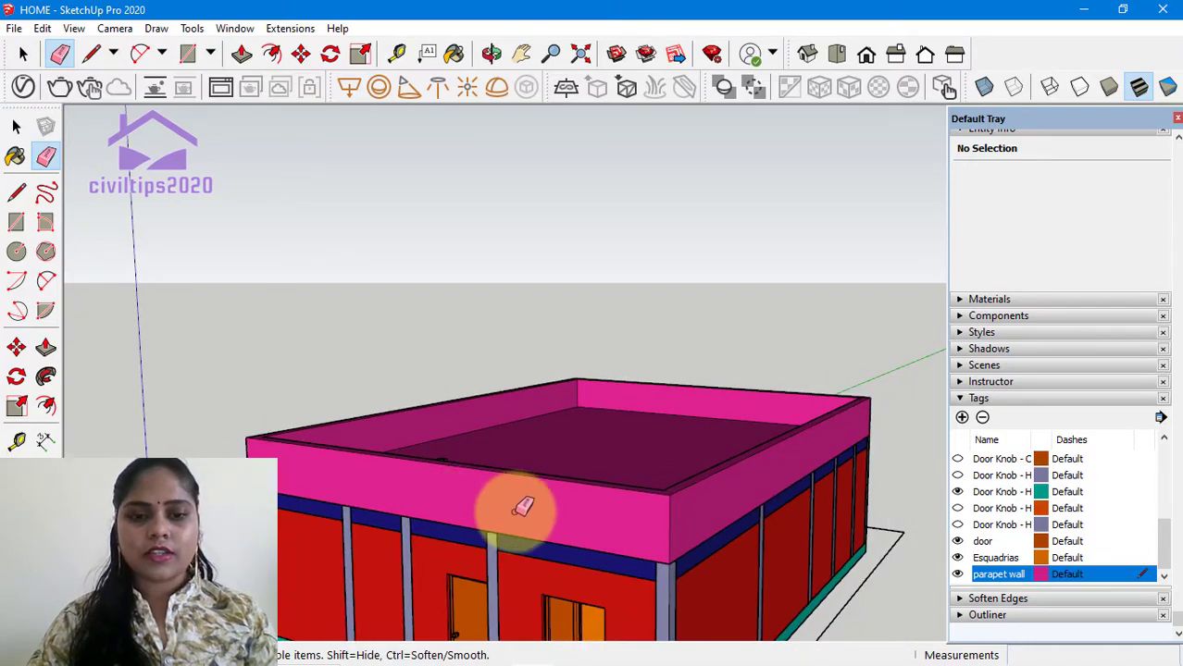
{"action": "scroll", "coordinate": [726, 518], "scroll_direction": "down", "scroll_amount": 1}
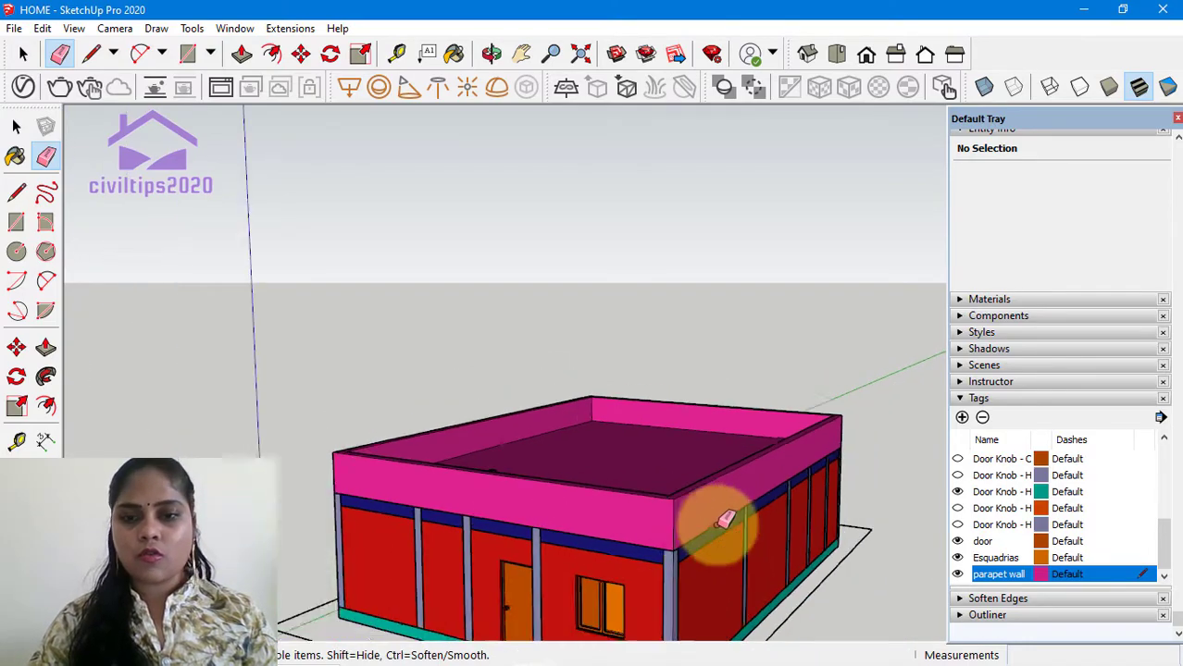
{"action": "scroll", "coordinate": [727, 518], "scroll_direction": "down", "scroll_amount": 1}
{"action": "mouse_move", "coordinate": [832, 501]}
{"action": "middle_mouse_down"}
{"action": "mouse_move", "coordinate": [527, 586]}
{"action": "mouse_move", "coordinate": [700, 541]}
{"action": "mouse_move", "coordinate": [535, 550]}
{"action": "mouse_move", "coordinate": [681, 568]}
{"action": "mouse_move", "coordinate": [588, 555]}
{"action": "middle_mouse_up"}
{"action": "scroll", "coordinate": [589, 555], "scroll_direction": "up", "scroll_amount": 2}
{"action": "scroll", "coordinate": [554, 510], "scroll_direction": "up", "scroll_amount": 3}
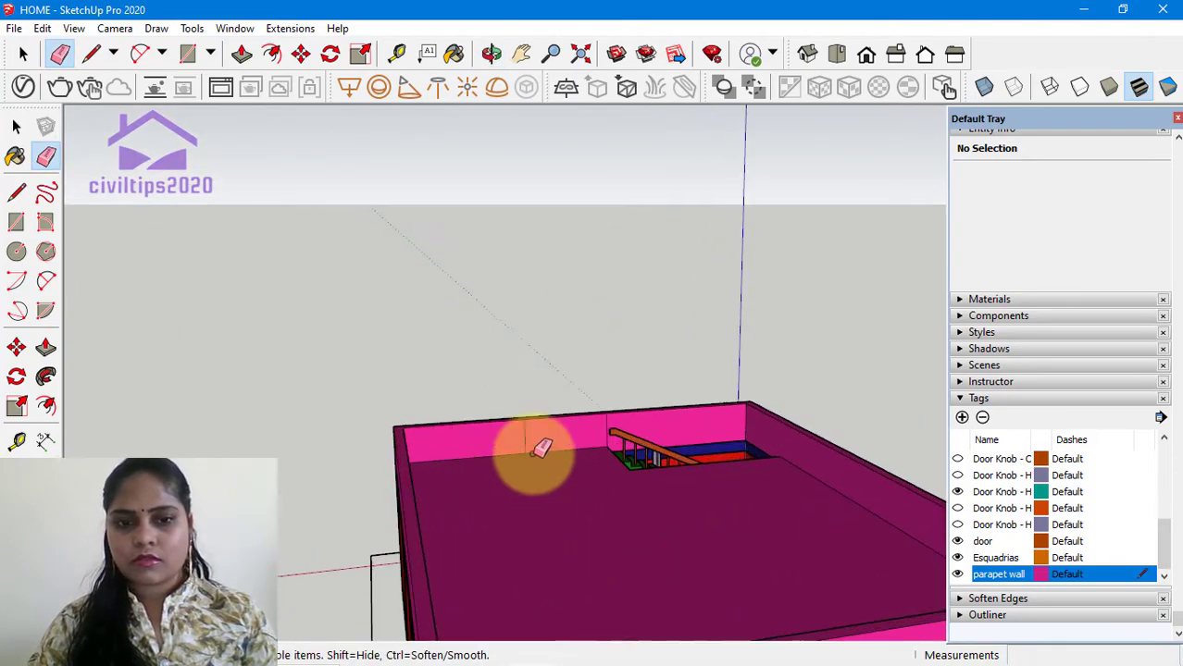
{"action": "scroll", "coordinate": [542, 448], "scroll_direction": "up", "scroll_amount": 1}
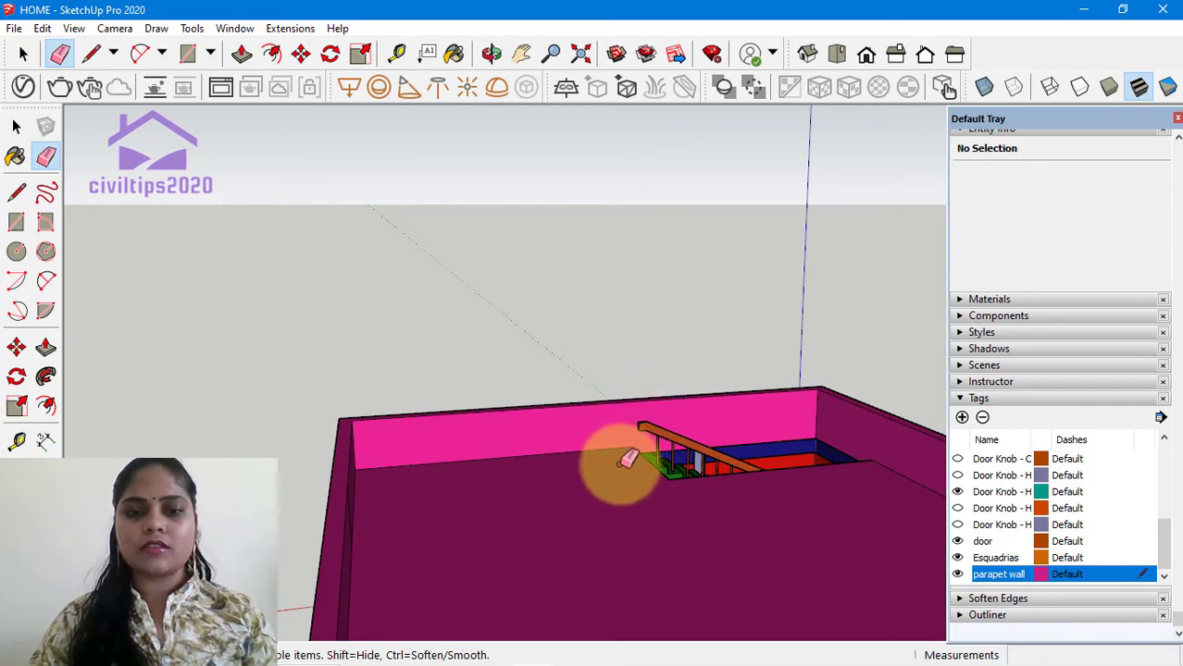
{"action": "middle_click_drag", "start_coordinate": [444, 554], "coordinate": [306, 450]}
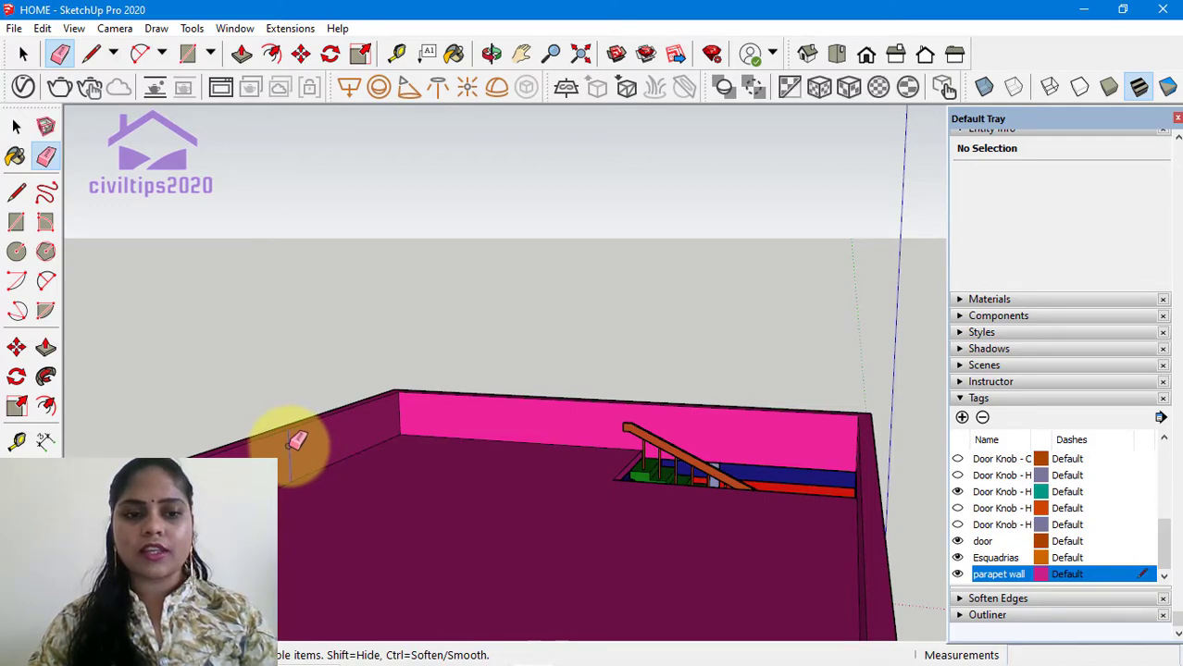
{"action": "mouse_move", "coordinate": [409, 516]}
{"action": "middle_mouse_down"}
{"action": "mouse_move", "coordinate": [502, 563]}
{"action": "mouse_move", "coordinate": [647, 549]}
{"action": "mouse_move", "coordinate": [563, 507]}
{"action": "mouse_move", "coordinate": [689, 539]}
{"action": "middle_mouse_up"}
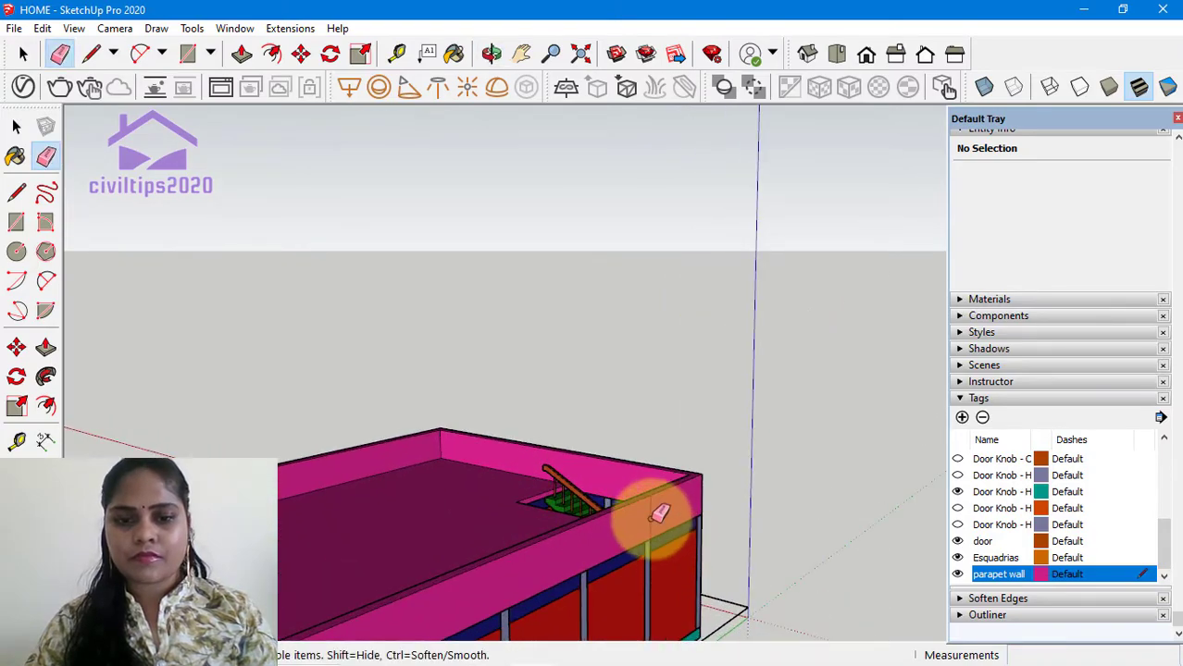
{"action": "mouse_move", "coordinate": [612, 562]}
{"action": "middle_mouse_down"}
{"action": "mouse_move", "coordinate": [520, 557]}
{"action": "mouse_move", "coordinate": [542, 620]}
{"action": "mouse_move", "coordinate": [752, 607]}
{"action": "mouse_move", "coordinate": [822, 567]}
{"action": "mouse_move", "coordinate": [761, 552]}
{"action": "mouse_move", "coordinate": [681, 602]}
{"action": "middle_mouse_up"}
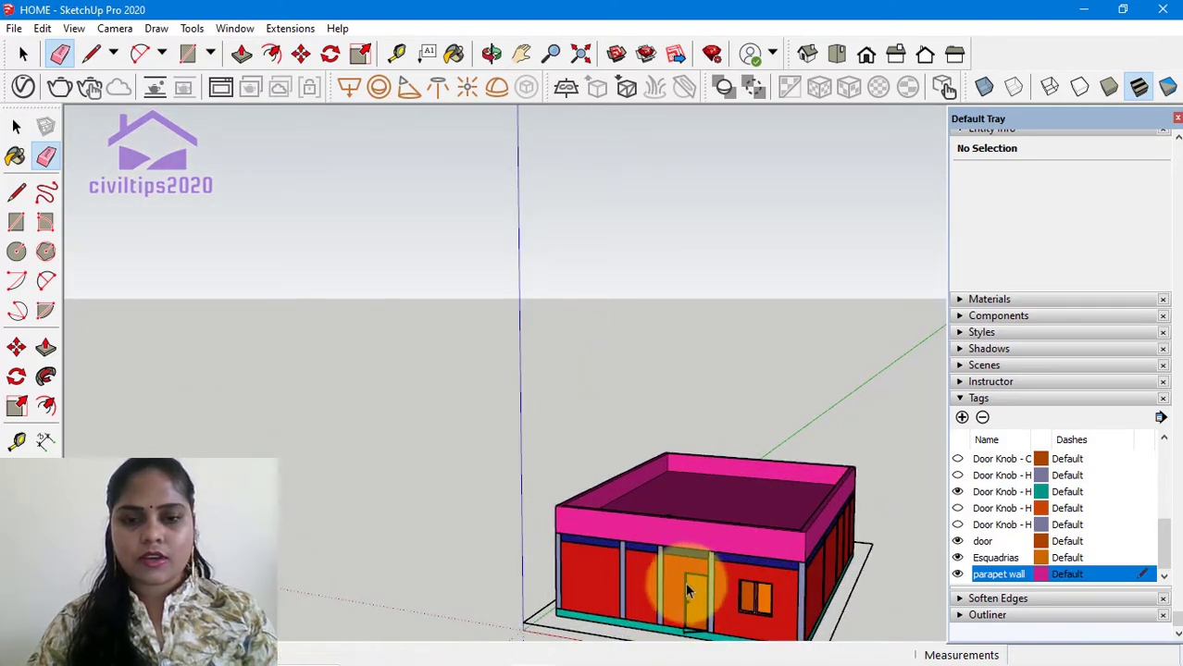
{"action": "key", "text": "space"}
{"action": "mouse_move", "coordinate": [701, 506]}
{"action": "middle_mouse_down"}
{"action": "mouse_move", "coordinate": [746, 549]}
{"action": "mouse_move", "coordinate": [725, 516]}
{"action": "mouse_move", "coordinate": [631, 658]}
{"action": "mouse_move", "coordinate": [618, 601]}
{"action": "mouse_move", "coordinate": [549, 546]}
{"action": "mouse_move", "coordinate": [761, 535]}
{"action": "mouse_move", "coordinate": [754, 548]}
{"action": "mouse_move", "coordinate": [779, 449]}
{"action": "mouse_move", "coordinate": [834, 419]}
{"action": "middle_mouse_up"}
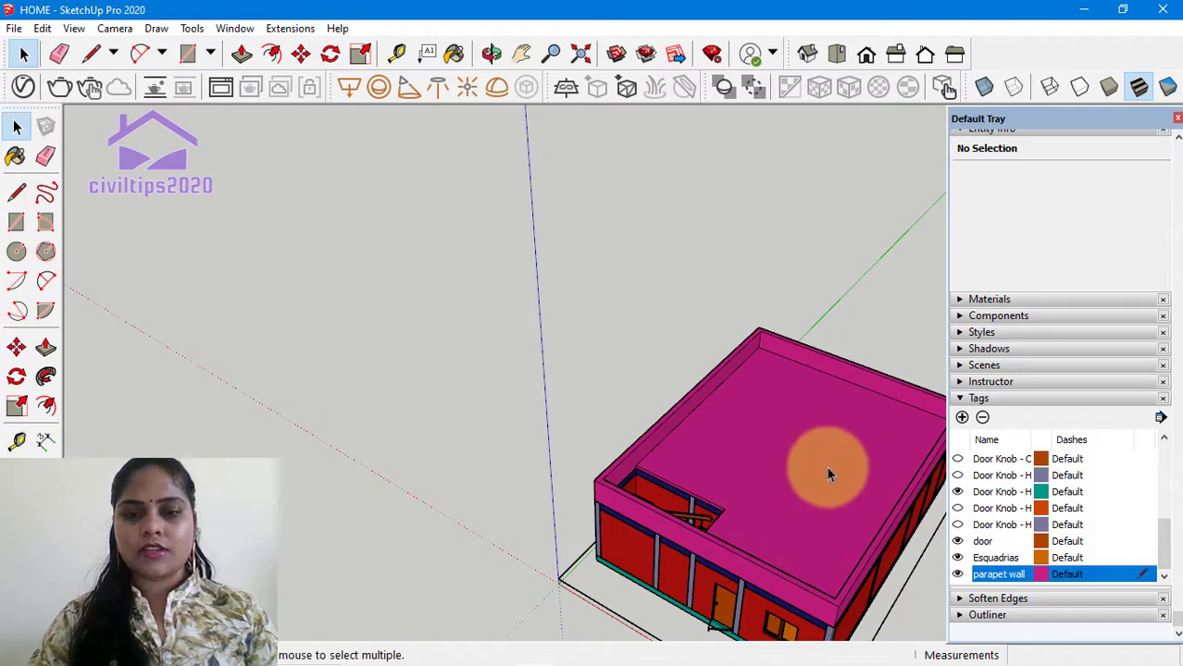
{"action": "mouse_move", "coordinate": [826, 468]}
{"action": "middle_mouse_down"}
{"action": "mouse_move", "coordinate": [789, 556]}
{"action": "mouse_move", "coordinate": [796, 522]}
{"action": "middle_mouse_up"}
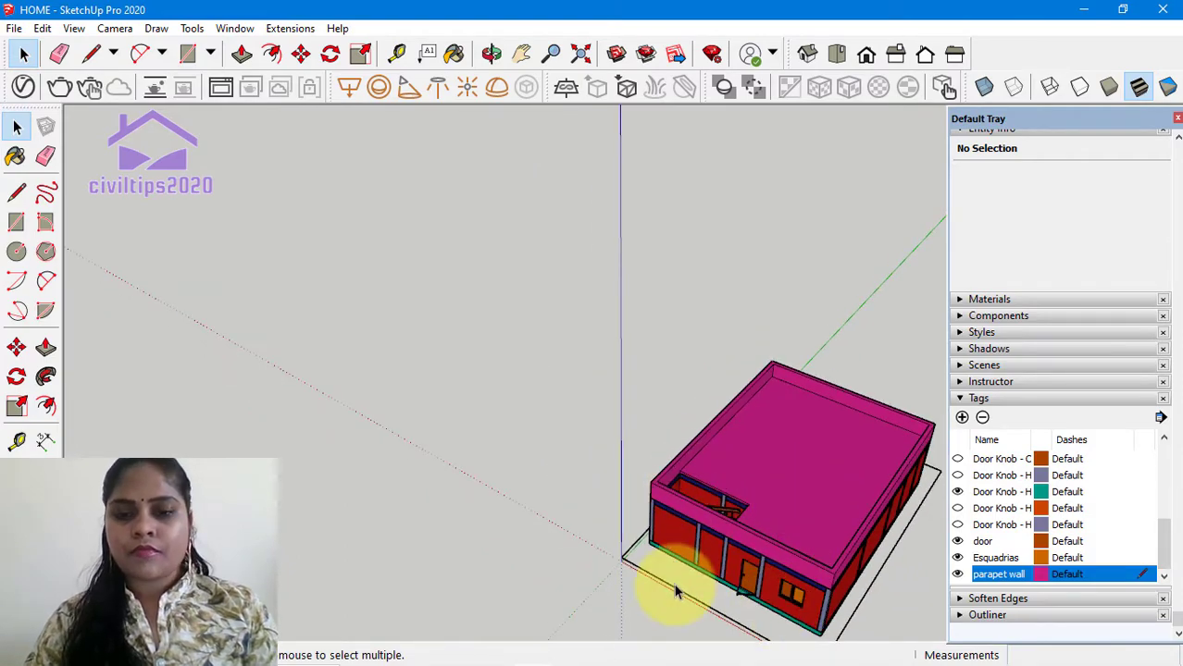
{"action": "mouse_move", "coordinate": [676, 592]}
{"action": "middle_mouse_down"}
{"action": "mouse_move", "coordinate": [712, 581]}
{"action": "mouse_move", "coordinate": [660, 475]}
{"action": "middle_mouse_up"}
{"action": "middle_click_drag", "start_coordinate": [752, 529], "coordinate": [682, 465]}
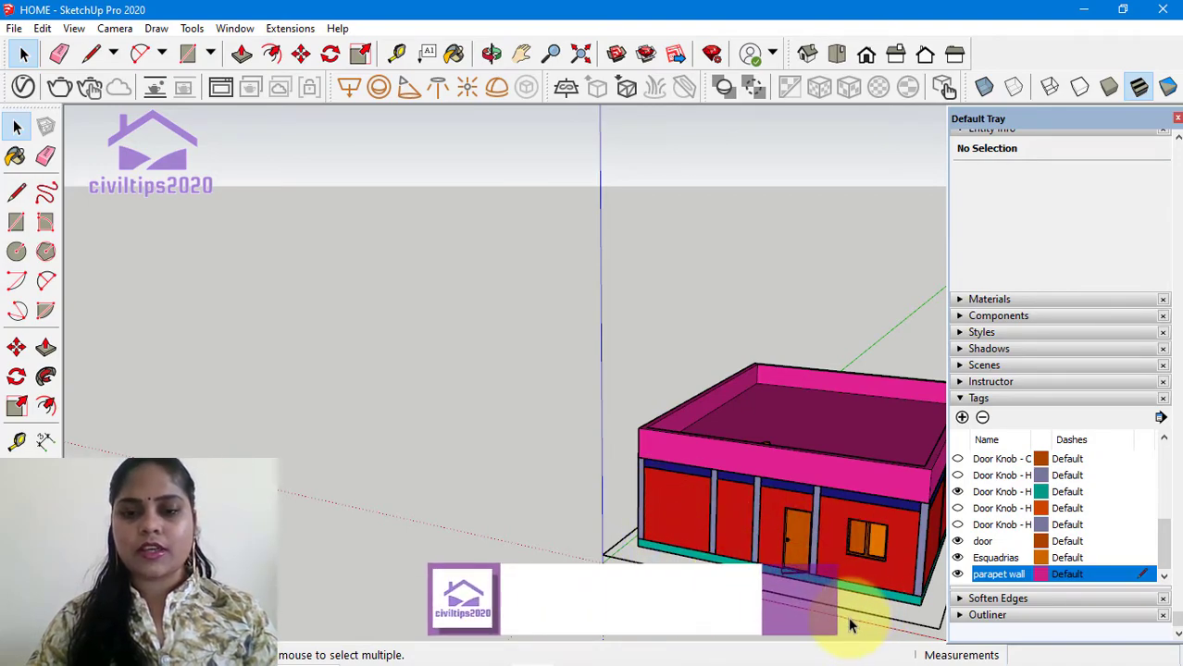
{"action": "mouse_move", "coordinate": [673, 503]}
{"action": "middle_mouse_down"}
{"action": "mouse_move", "coordinate": [730, 528]}
{"action": "mouse_move", "coordinate": [731, 551]}
{"action": "mouse_move", "coordinate": [634, 523]}
{"action": "mouse_move", "coordinate": [692, 470]}
{"action": "mouse_move", "coordinate": [740, 555]}
{"action": "middle_mouse_up"}
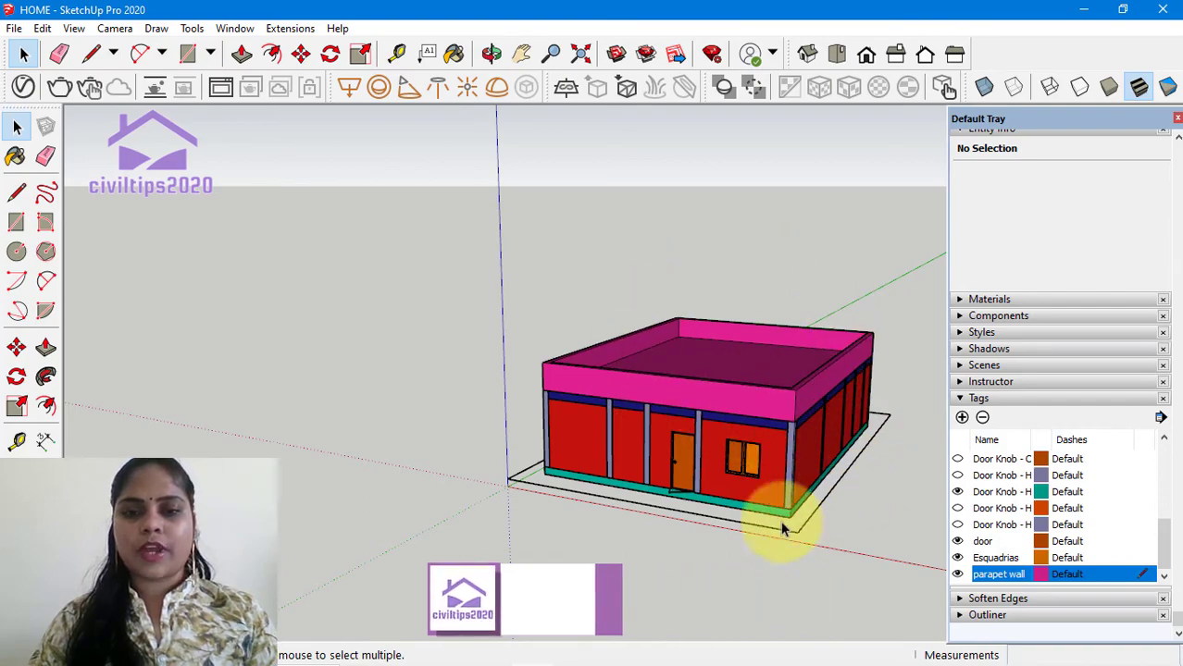
{"action": "mouse_move", "coordinate": [707, 573]}
{"action": "middle_mouse_down"}
{"action": "mouse_move", "coordinate": [654, 594]}
{"action": "mouse_move", "coordinate": [684, 585]}
{"action": "middle_mouse_up"}
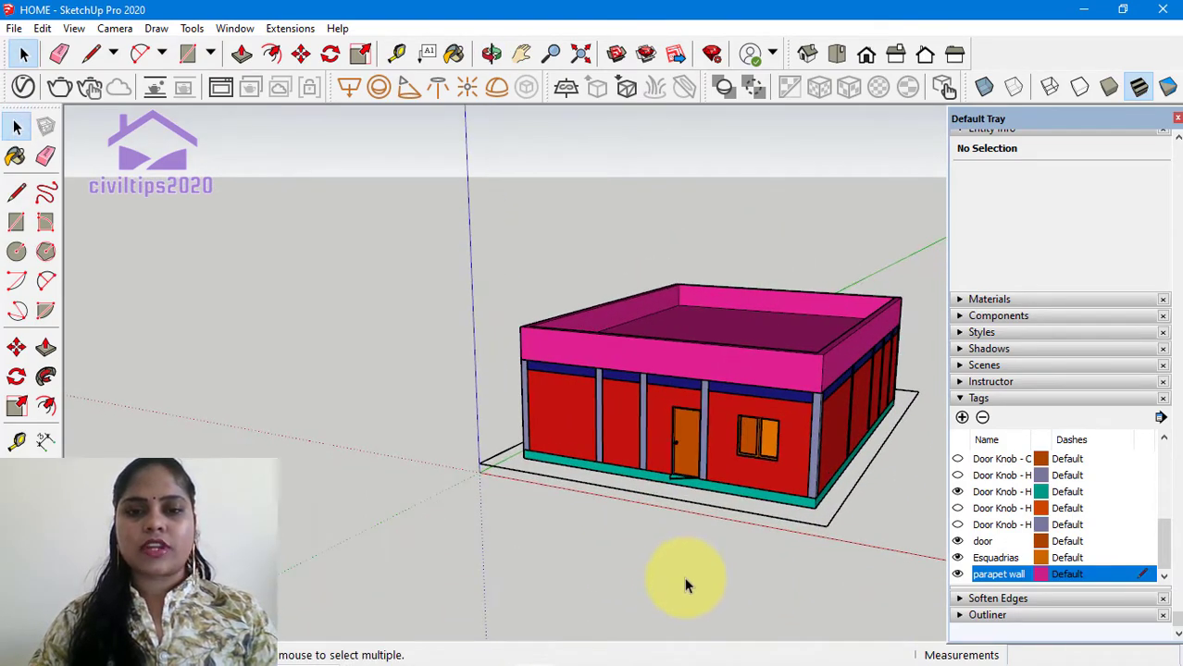
{"action": "scroll", "coordinate": [682, 579], "scroll_direction": "up", "scroll_amount": 1}
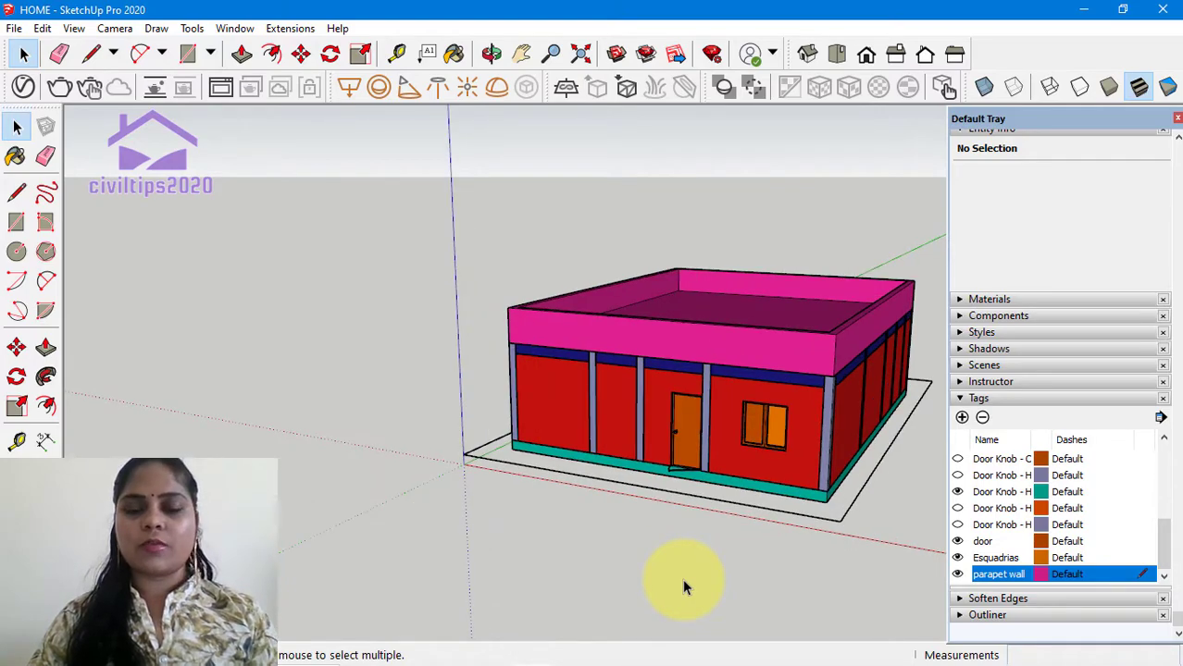